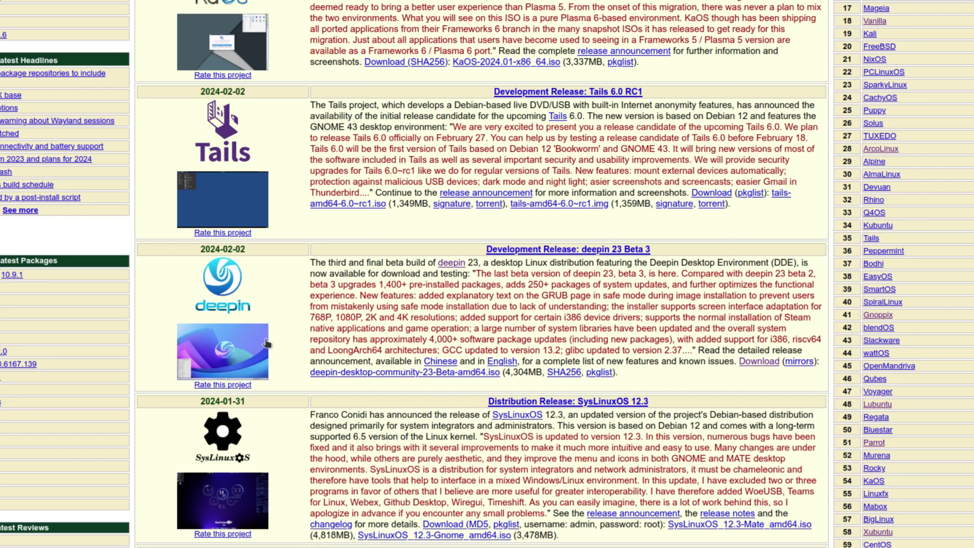
Follow the deepin link in DistroWatch's deepin 23 Beta 3 news entry to its distribution page
{"action": "left_click", "coordinate": [453, 264]}
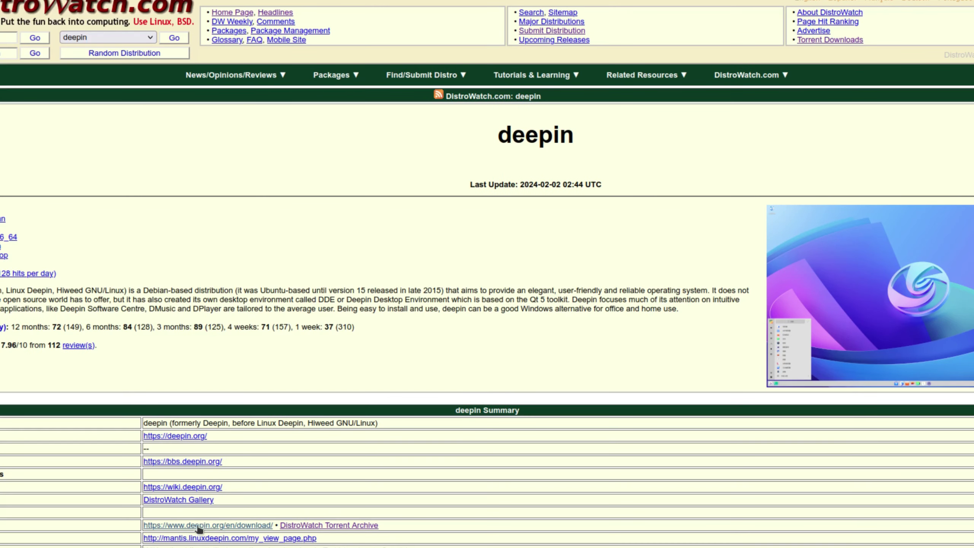
Open deepin.org's download page and highlight the red Attention warning under deepin V23 Beta3
{"action": "left_click", "coordinate": [172, 526]}
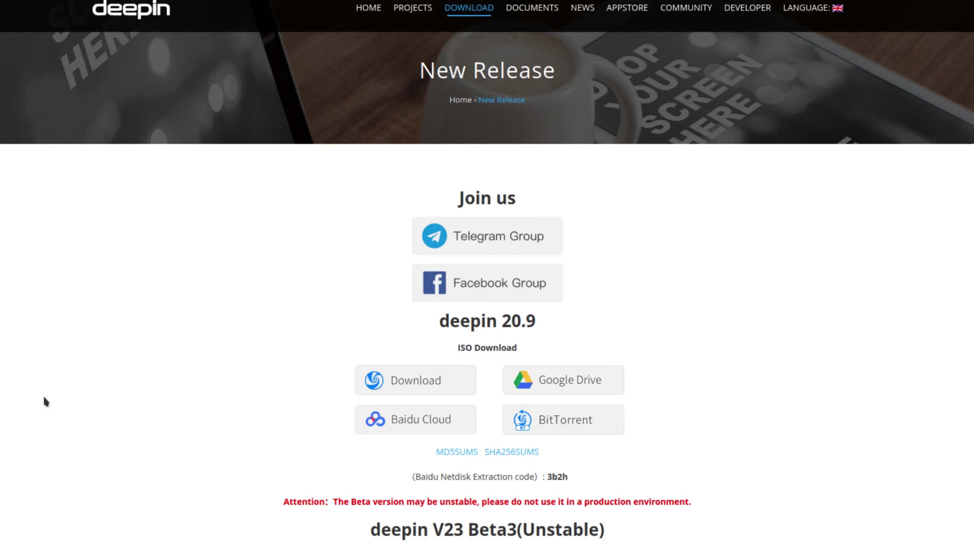
{"action": "scroll", "coordinate": [329, 278], "scroll_direction": "down", "scroll_amount": 5}
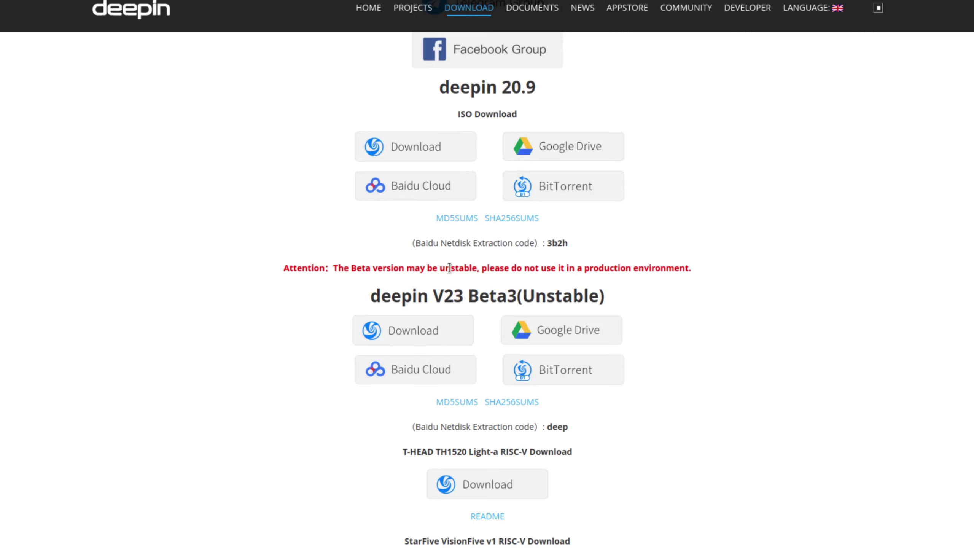
{"action": "triple_click", "coordinate": [449, 268]}
{"action": "left_click", "coordinate": [712, 346]}
{"action": "triple_click", "coordinate": [374, 266]}
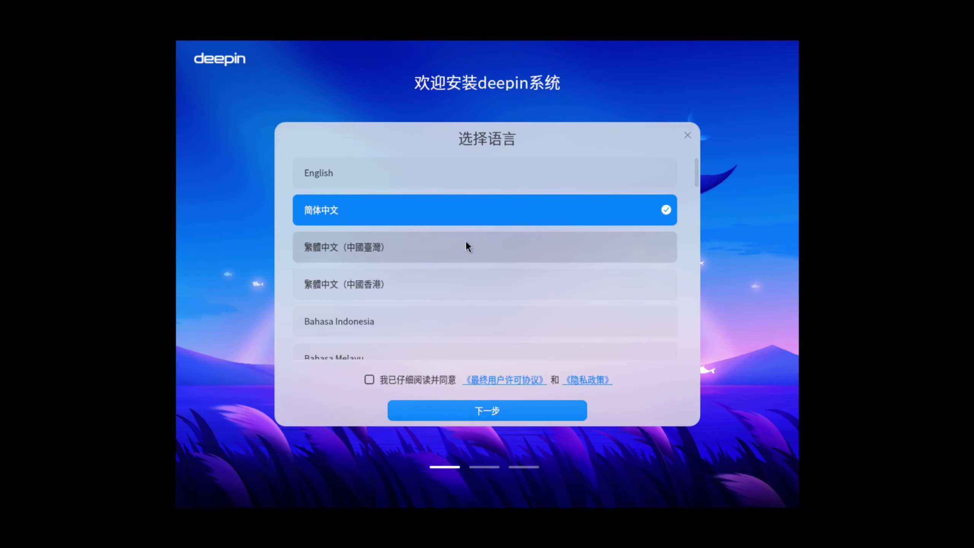
Choose English in the installer and accept the license agreement and privacy policy
{"action": "left_click", "coordinate": [371, 173]}
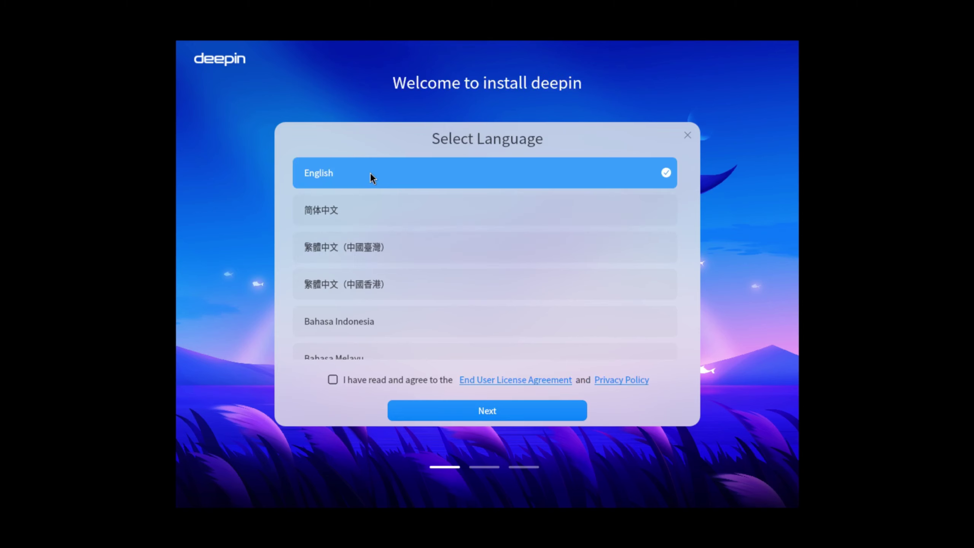
{"action": "left_click", "coordinate": [333, 380]}
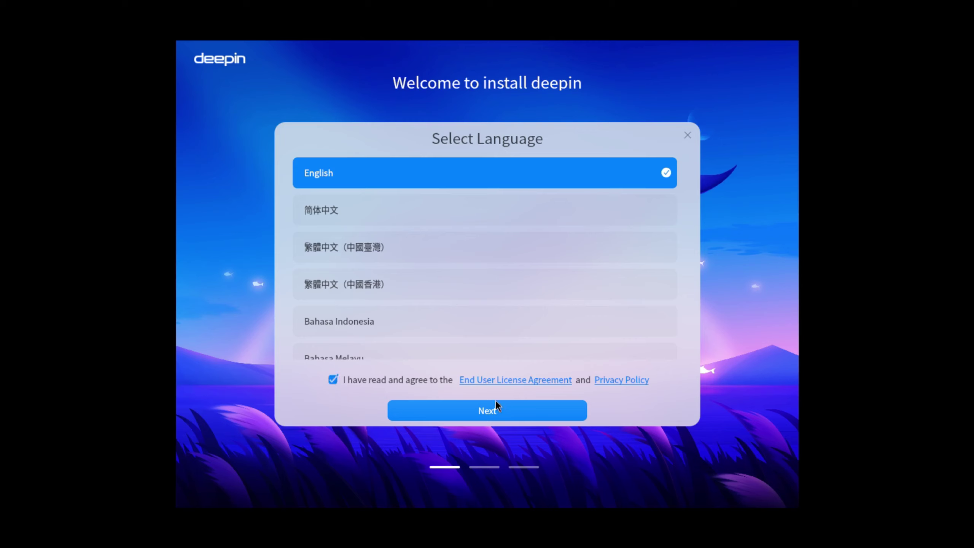
{"action": "left_click", "coordinate": [480, 409]}
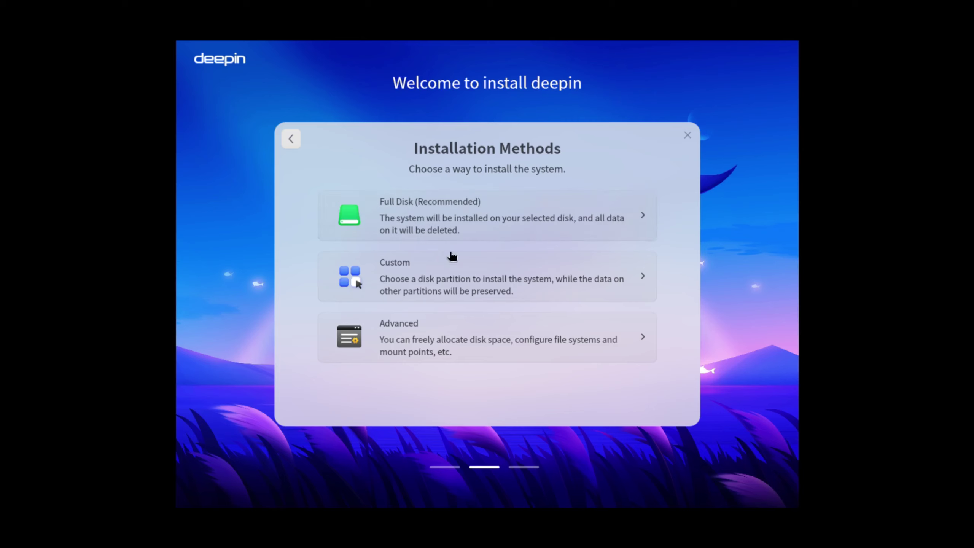
Choose a full-disk installation on /dev/sda and proceed to the Ready to Install summary
{"action": "left_click", "coordinate": [455, 221]}
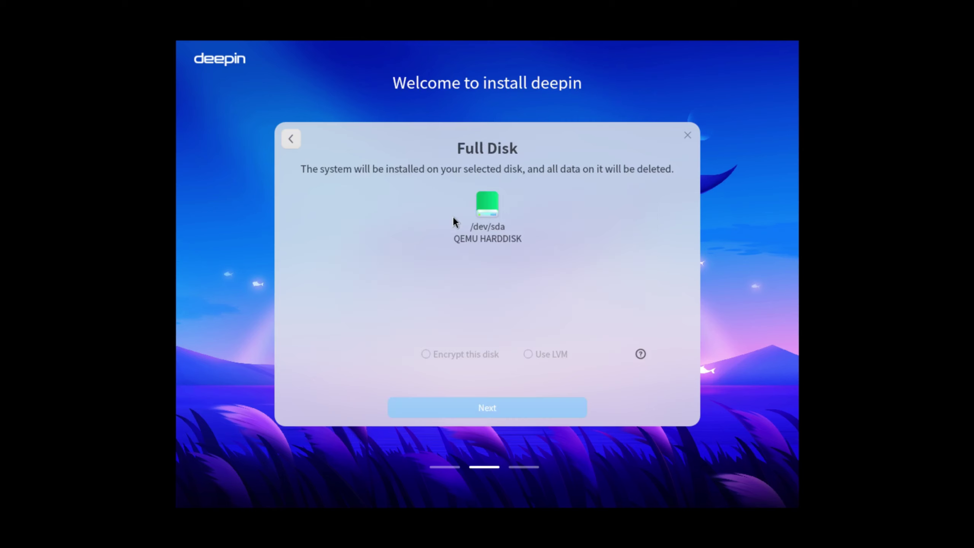
{"action": "left_click", "coordinate": [499, 237]}
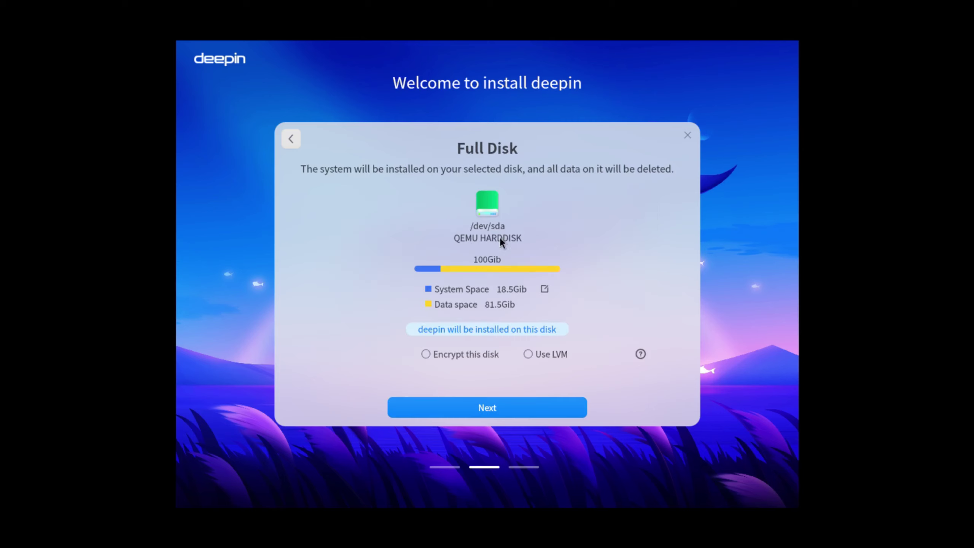
{"action": "left_click", "coordinate": [490, 406]}
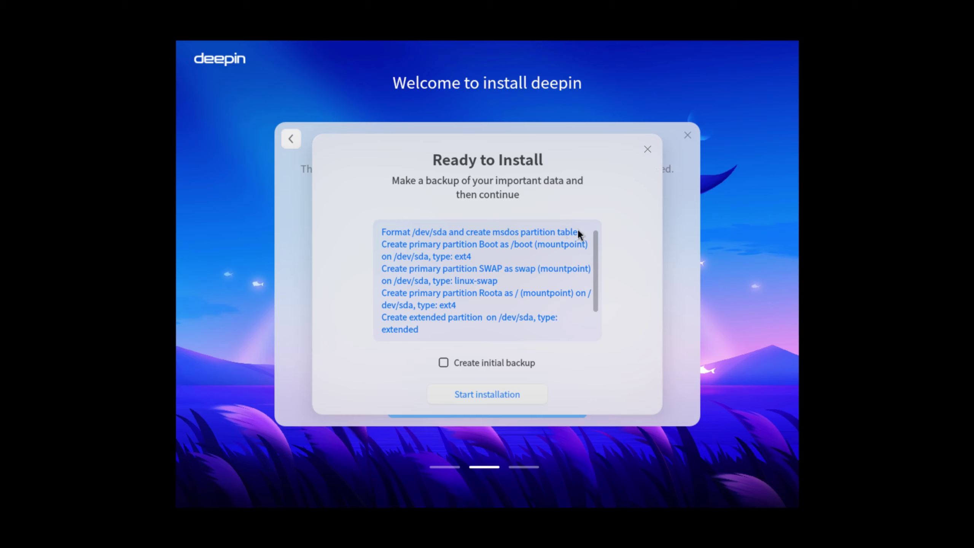
Start the deepin installation and, once it succeeds, reboot into the new system
{"action": "left_click", "coordinate": [493, 397]}
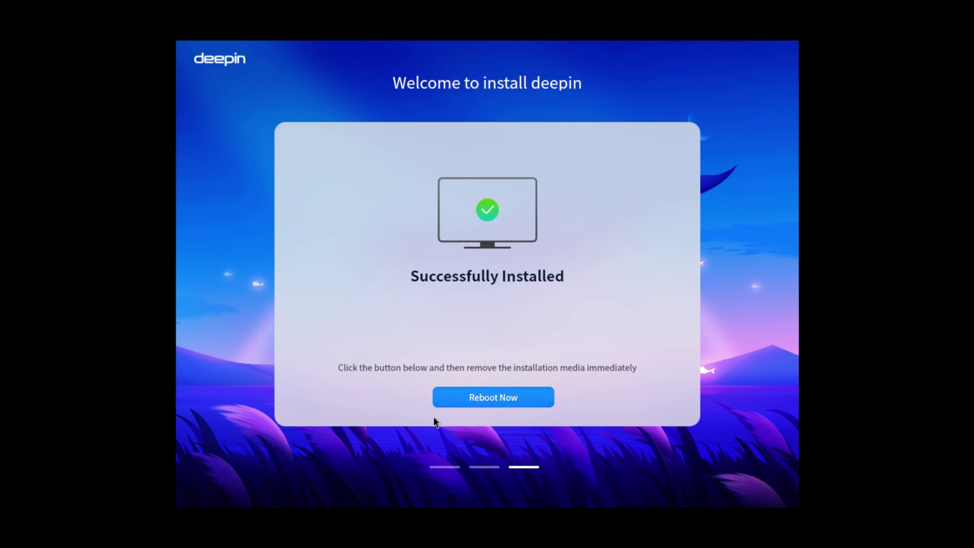
{"action": "left_click", "coordinate": [463, 398]}
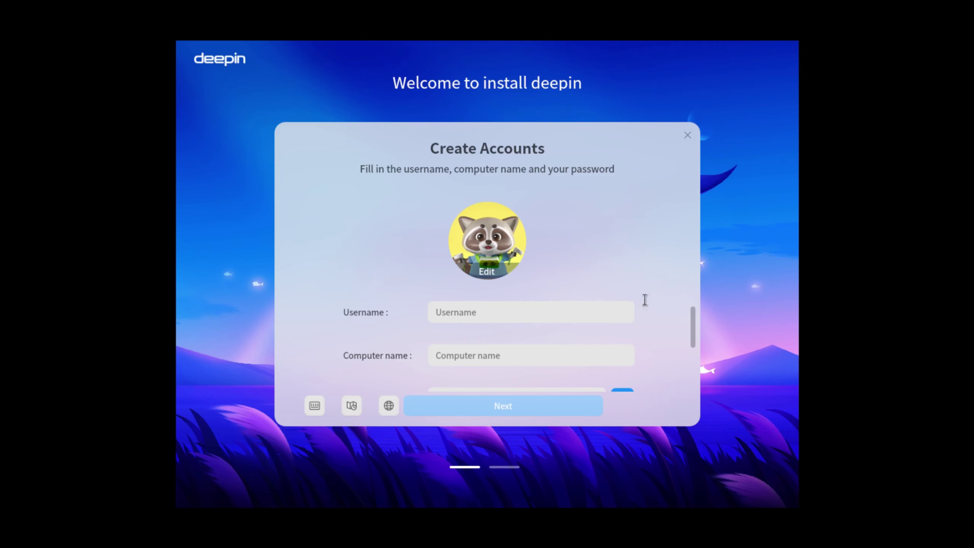
Create the account with username LinuxHub and a repeated password, then submit to begin configuration
{"action": "left_click", "coordinate": [463, 314]}
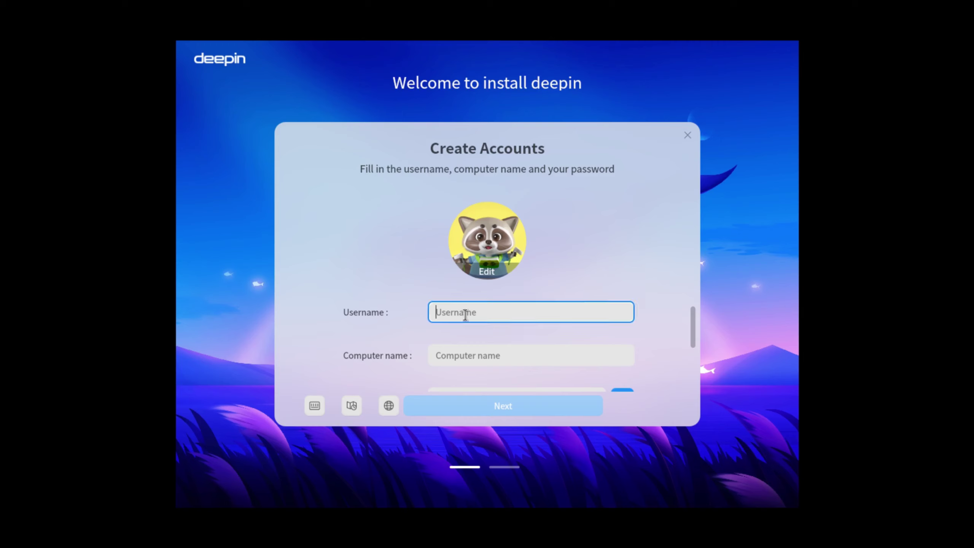
{"action": "type", "text": "LinuxHu"}
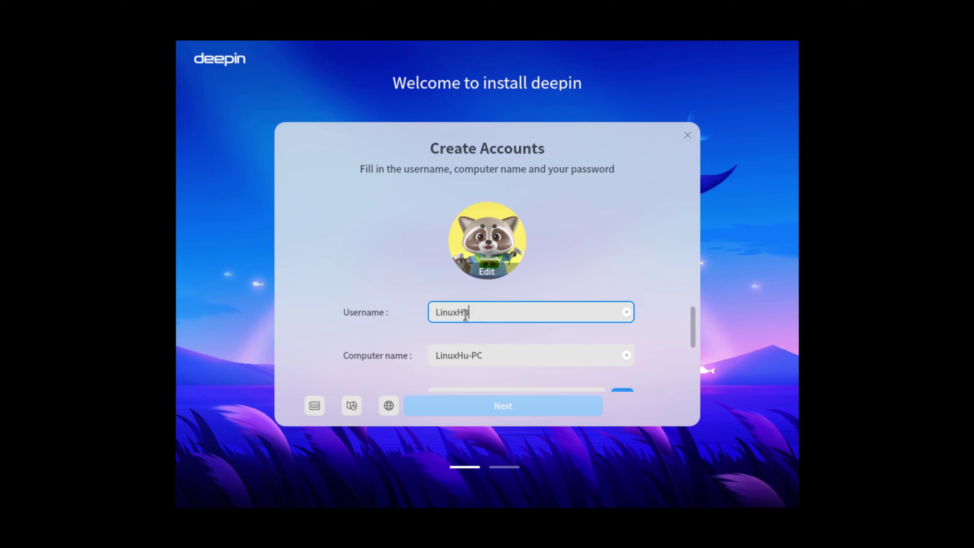
{"action": "type", "text": "b"}
{"action": "left_click_drag", "start_coordinate": [693, 334], "coordinate": [697, 375]}
{"action": "left_click", "coordinate": [436, 317]}
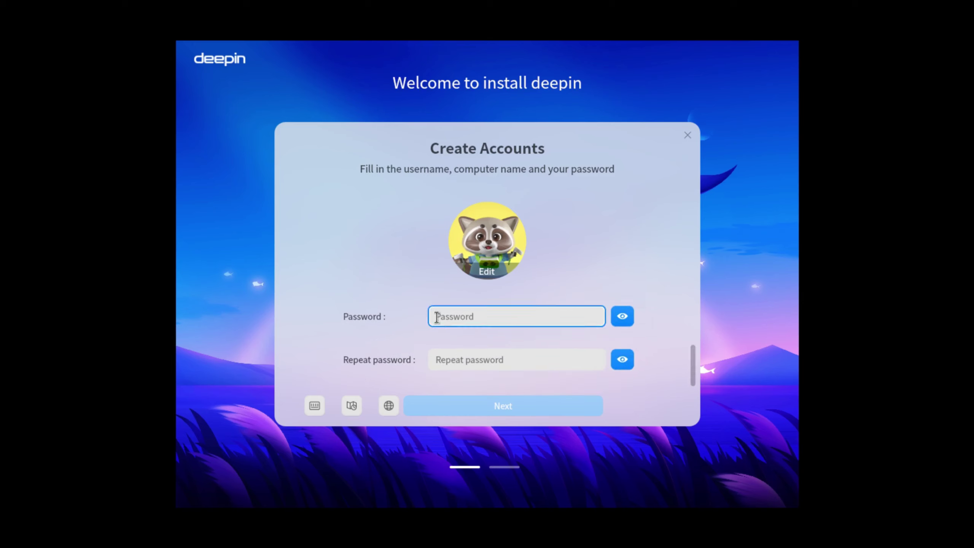
{"action": "type", "text": "12"}
{"action": "left_click", "coordinate": [448, 356]}
{"action": "type", "text": "12"}
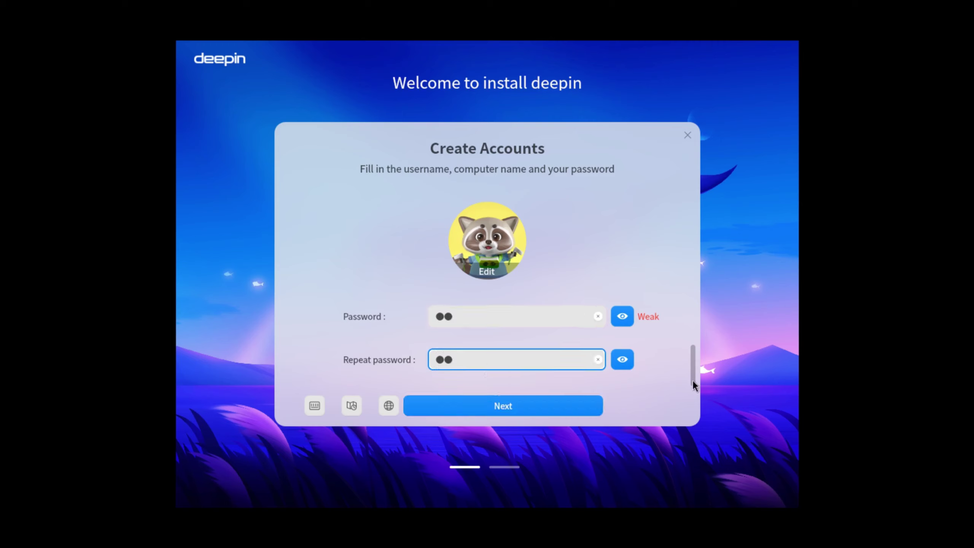
{"action": "left_click", "coordinate": [490, 402]}
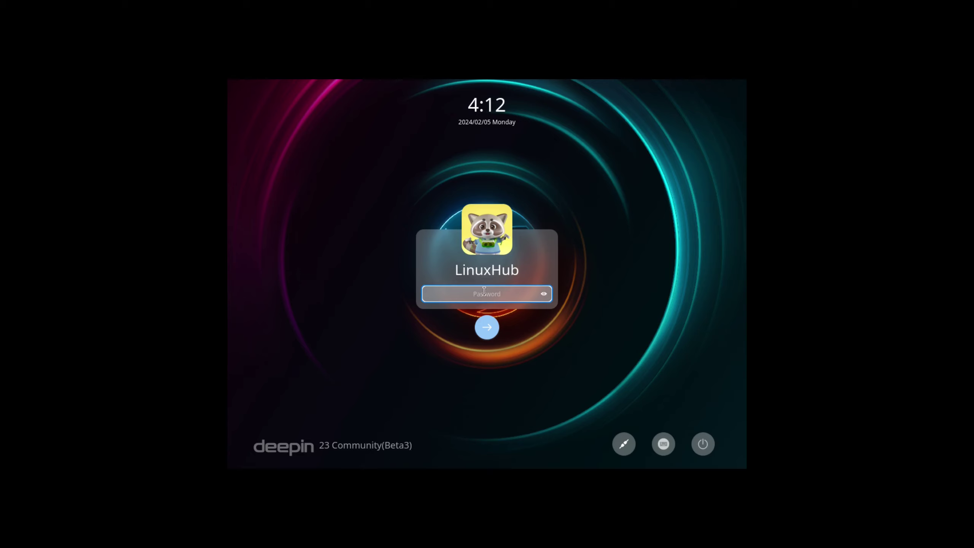
Enter the account password at the deepin 23 login screen to reach the desktop
{"action": "type", "text": "••"}
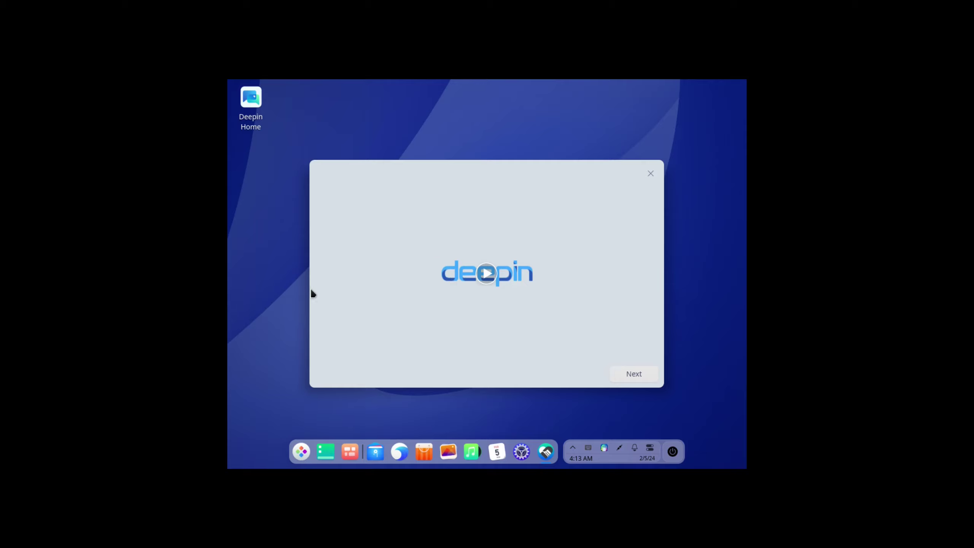
In Control Center's Display settings, set resolution to 1920×1080 and save the change
{"action": "left_click", "coordinate": [522, 453]}
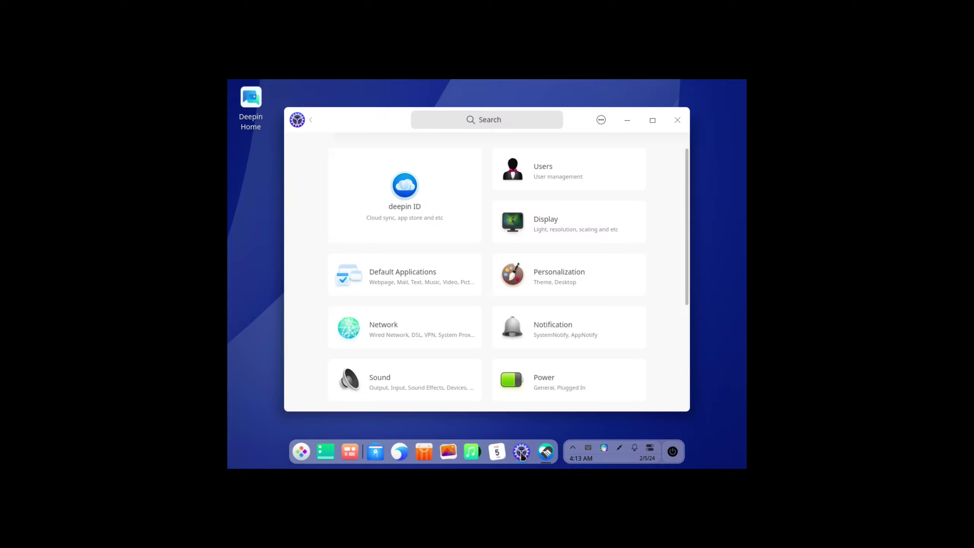
{"action": "left_click", "coordinate": [554, 224]}
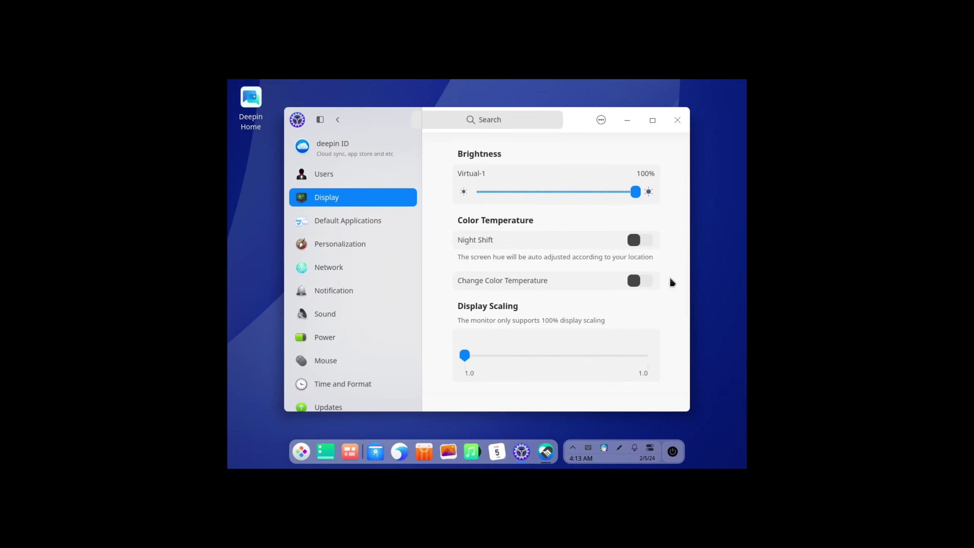
{"action": "scroll", "coordinate": [670, 280], "scroll_direction": "down", "scroll_amount": 3}
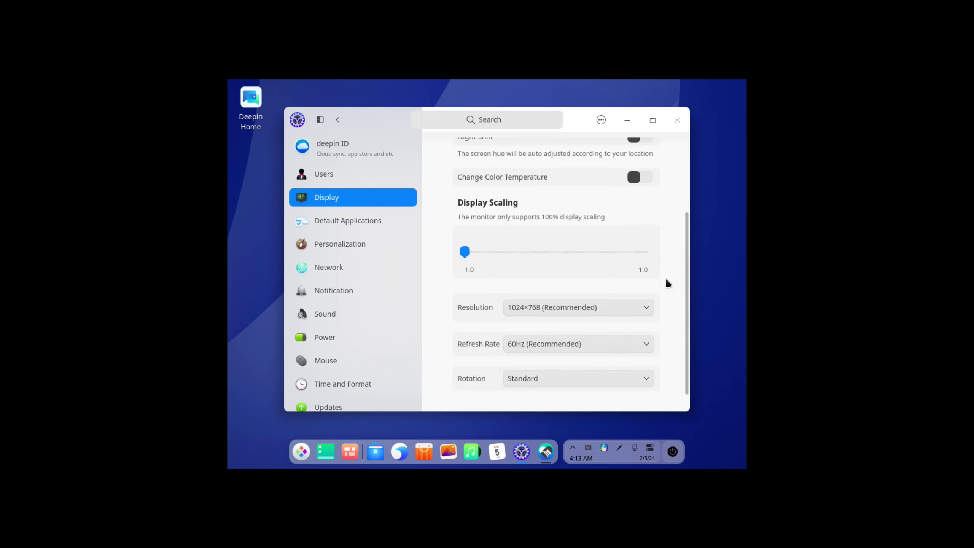
{"action": "left_click", "coordinate": [540, 309]}
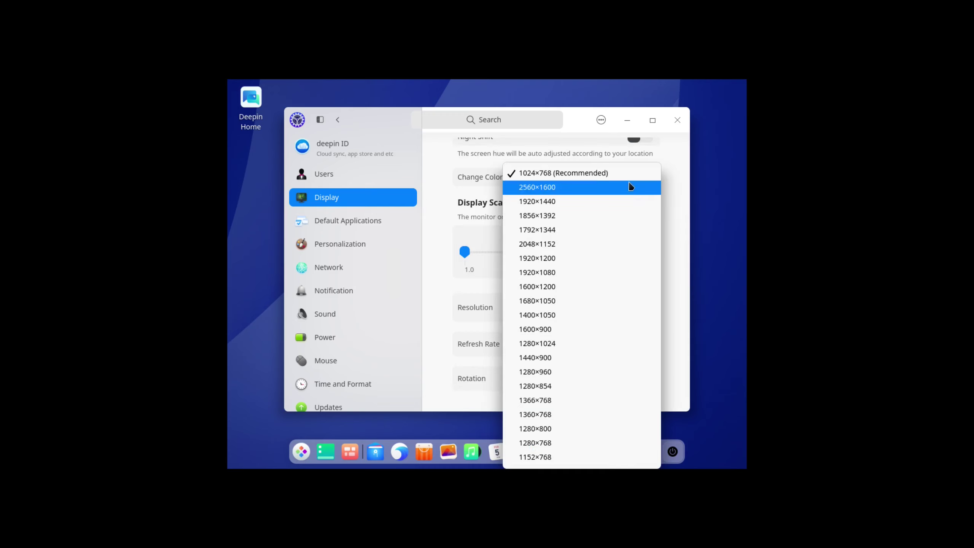
{"action": "left_click", "coordinate": [548, 276]}
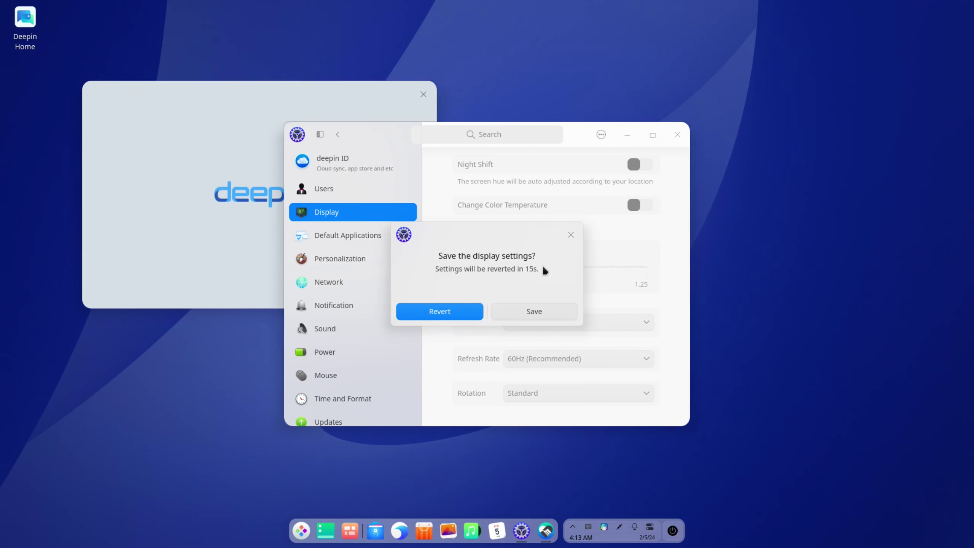
{"action": "left_click", "coordinate": [537, 311]}
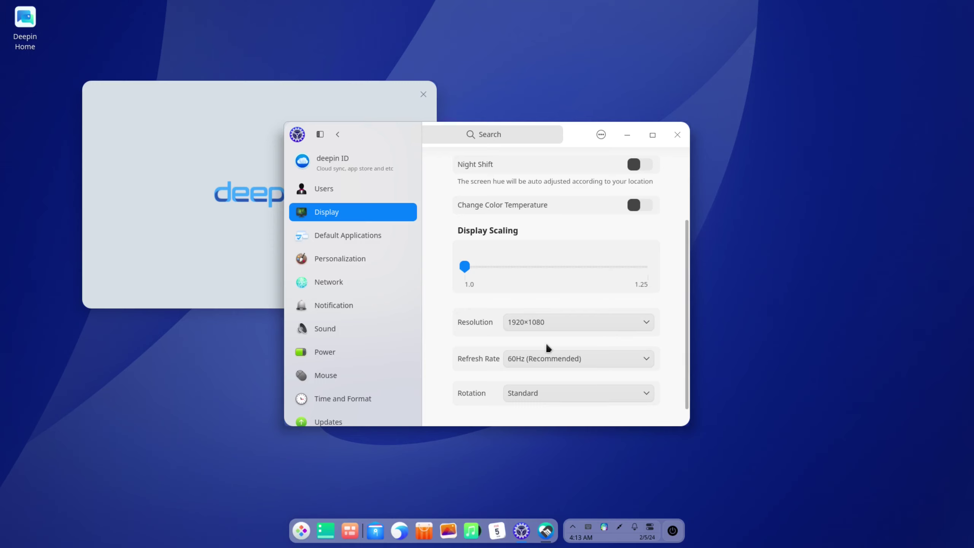
Close Control Center, center the welcome dialog, and pick Fashion Mode after trying Efficient Mode
{"action": "left_click", "coordinate": [679, 135]}
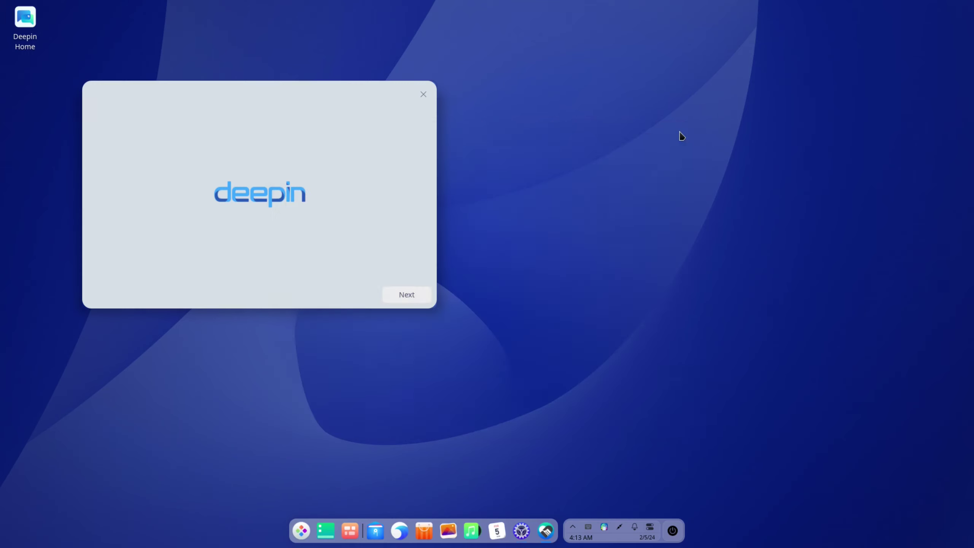
{"action": "left_click_drag", "start_coordinate": [267, 88], "coordinate": [473, 154]}
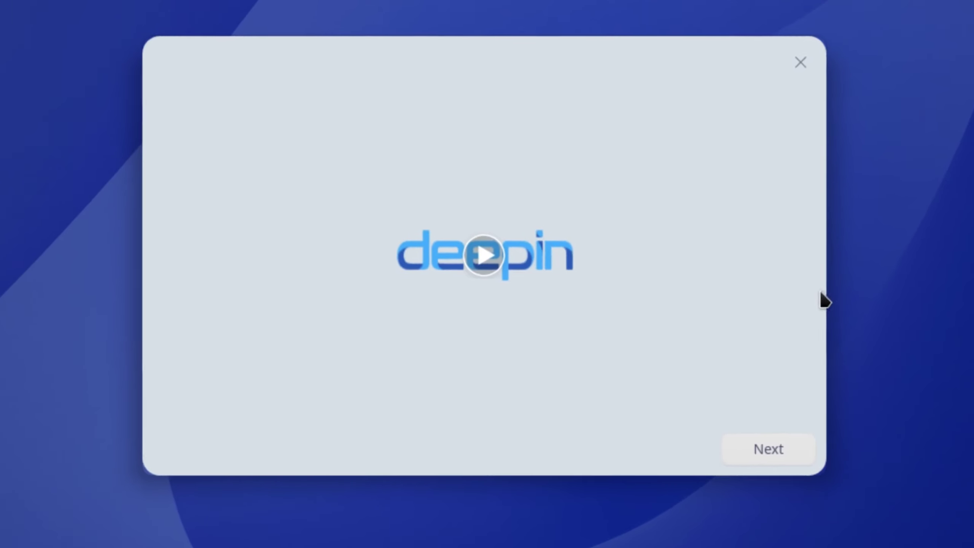
{"action": "left_click", "coordinate": [752, 461]}
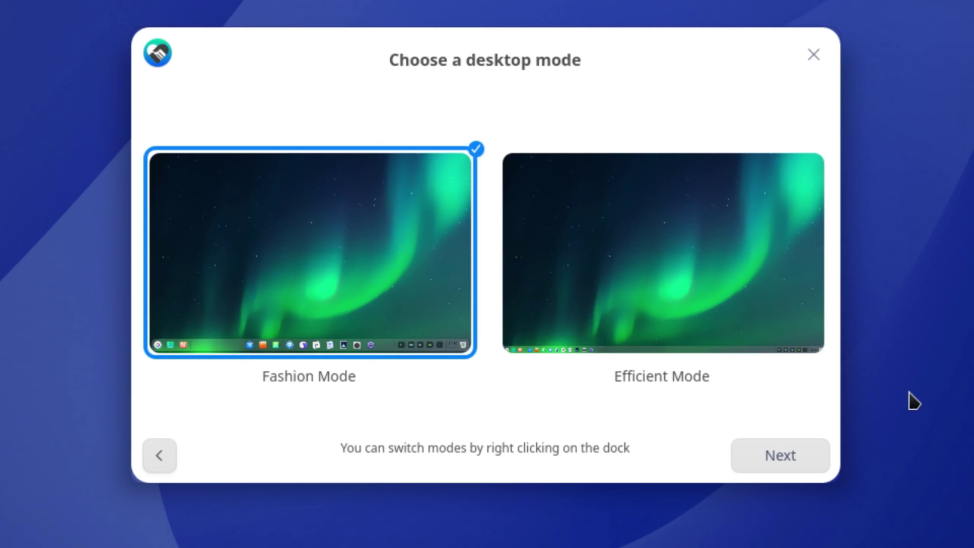
{"action": "left_click", "coordinate": [676, 255]}
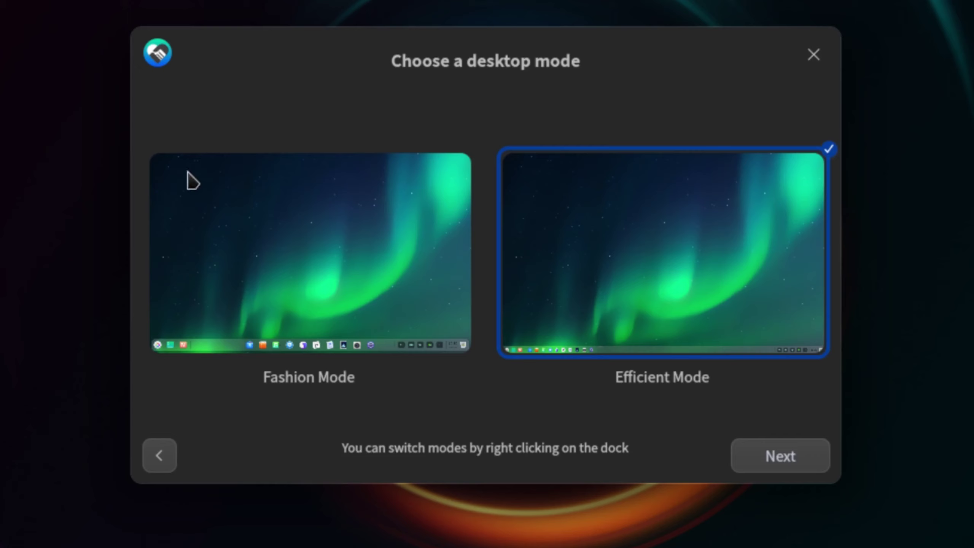
{"action": "left_click", "coordinate": [260, 214]}
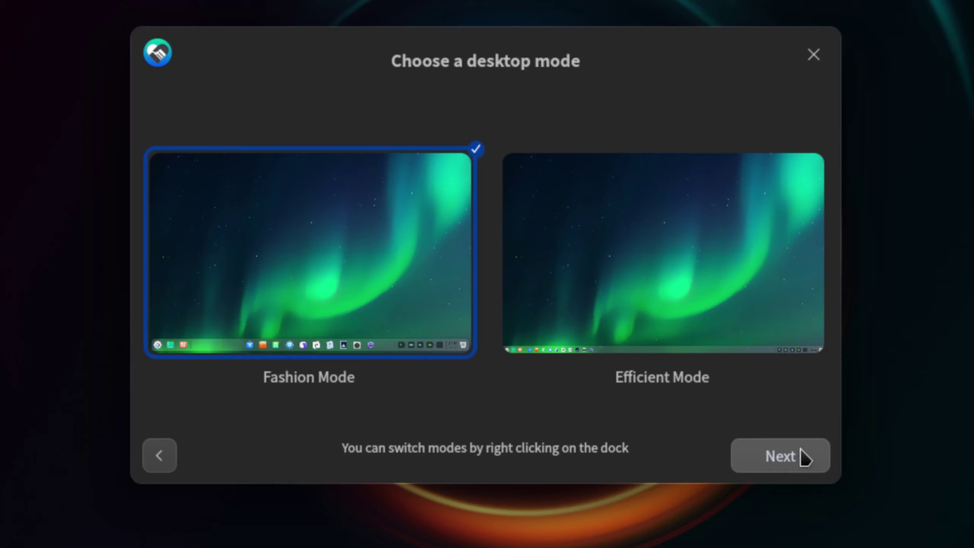
Keep Effect Mode as the running mode after trying Normal Mode, and advance to icon themes
{"action": "left_click", "coordinate": [779, 461]}
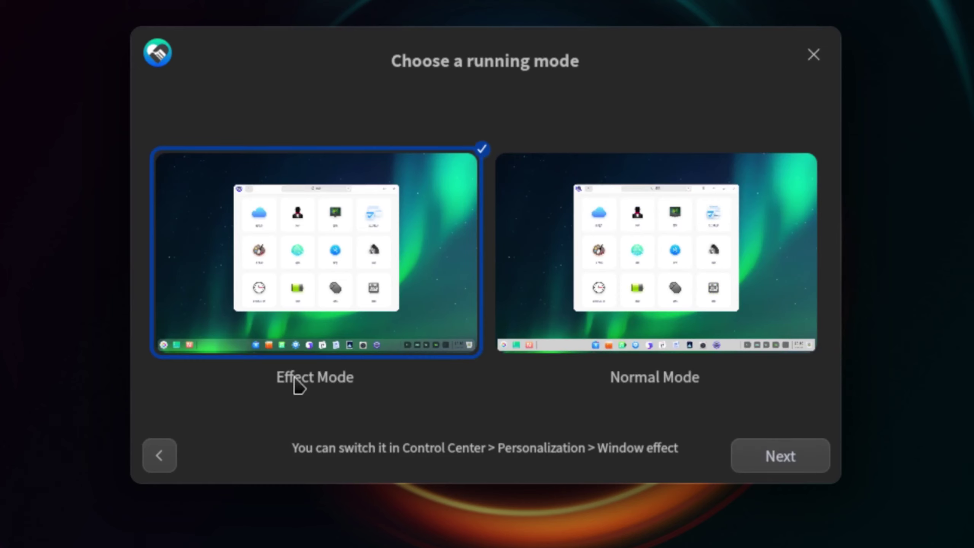
{"action": "left_click", "coordinate": [738, 236]}
{"action": "left_click", "coordinate": [709, 272]}
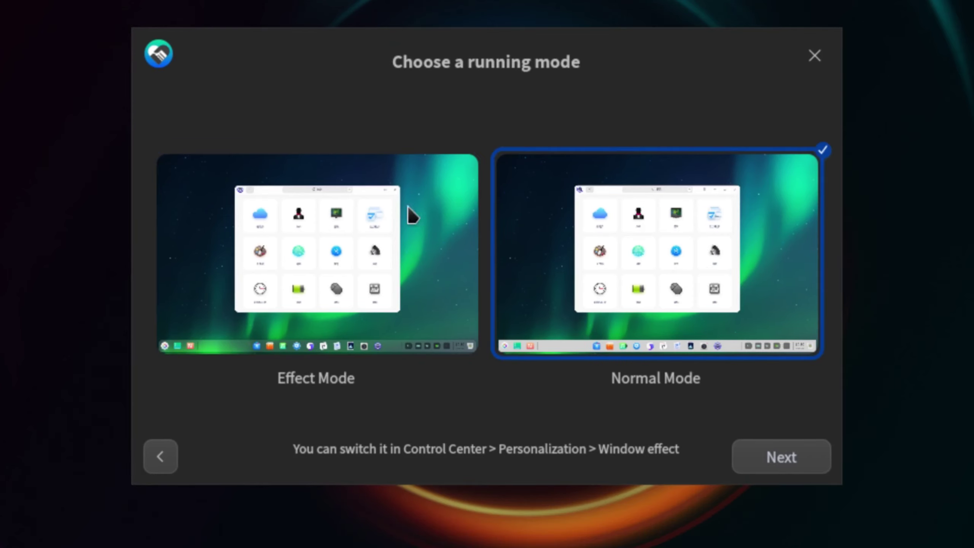
{"action": "left_click", "coordinate": [308, 250]}
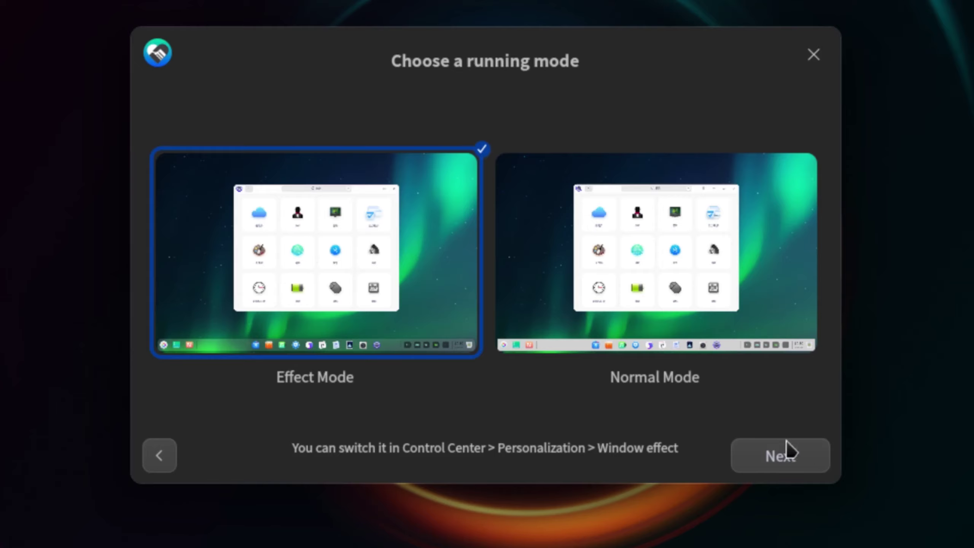
{"action": "left_click", "coordinate": [788, 454]}
{"action": "left_click", "coordinate": [733, 442]}
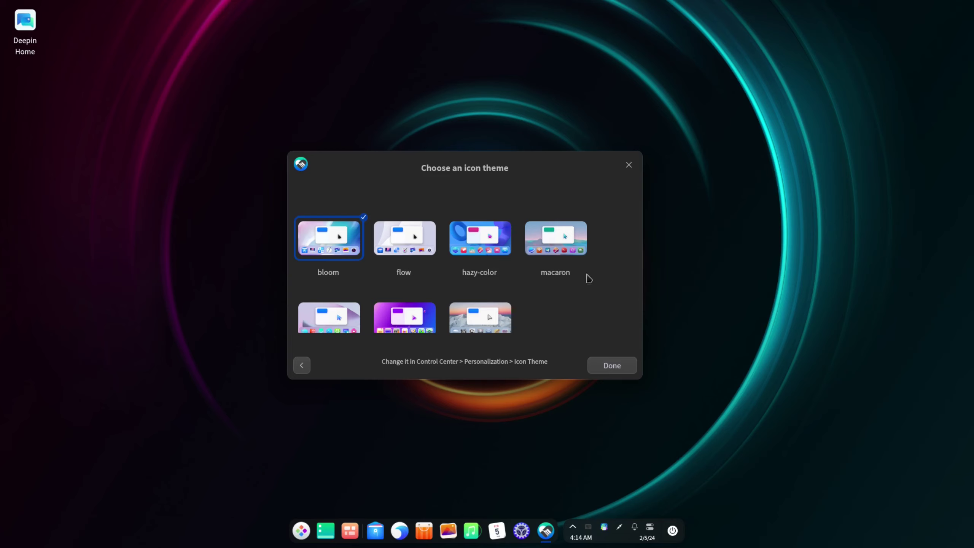
Try the square and vintage icon themes, settle on organic-glass, and complete the wizard
{"action": "scroll", "coordinate": [548, 291], "scroll_direction": "down", "scroll_amount": 1}
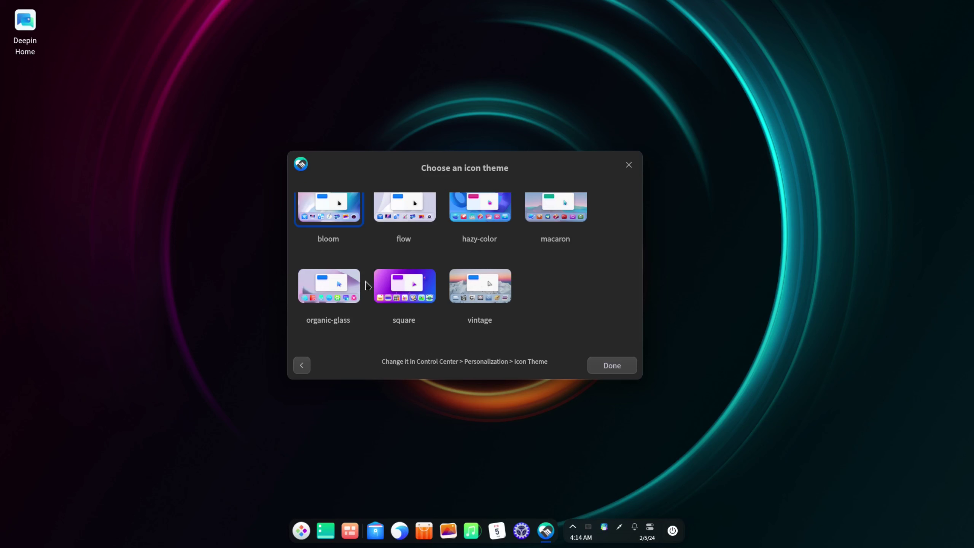
{"action": "left_click", "coordinate": [325, 291]}
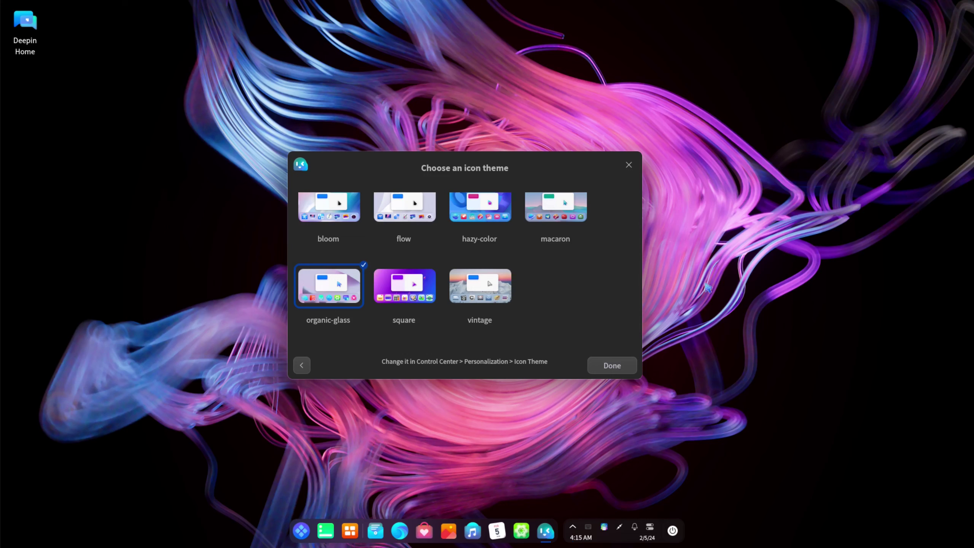
{"action": "left_click", "coordinate": [407, 284]}
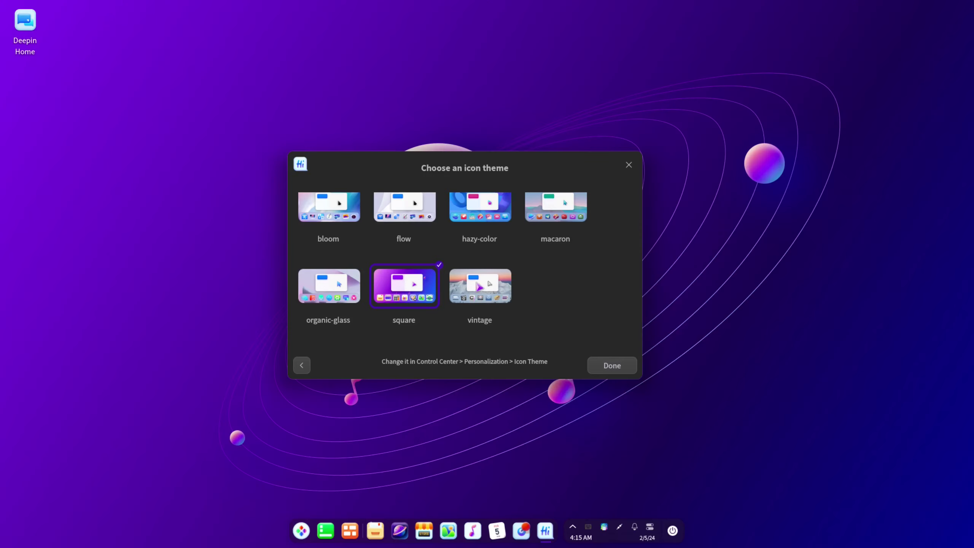
{"action": "left_click", "coordinate": [480, 284]}
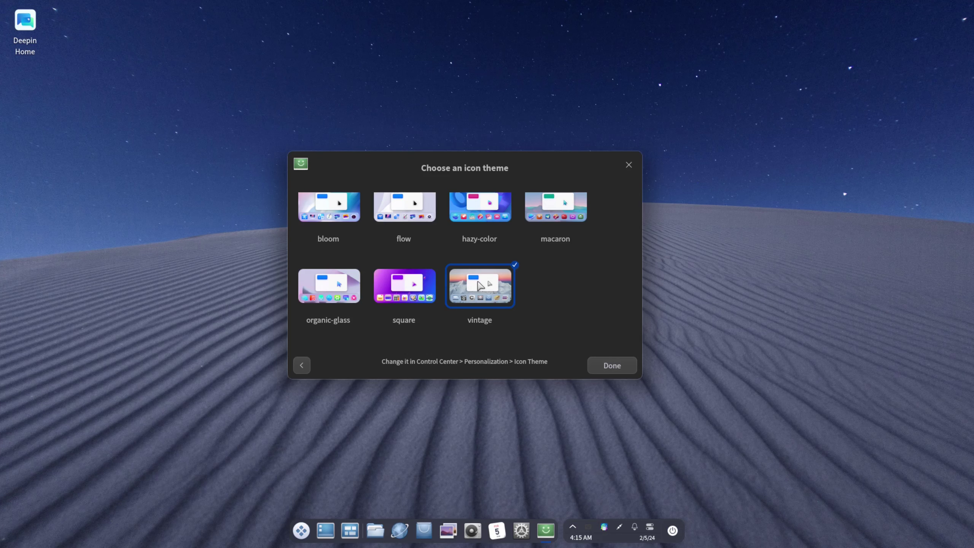
{"action": "left_click", "coordinate": [327, 284]}
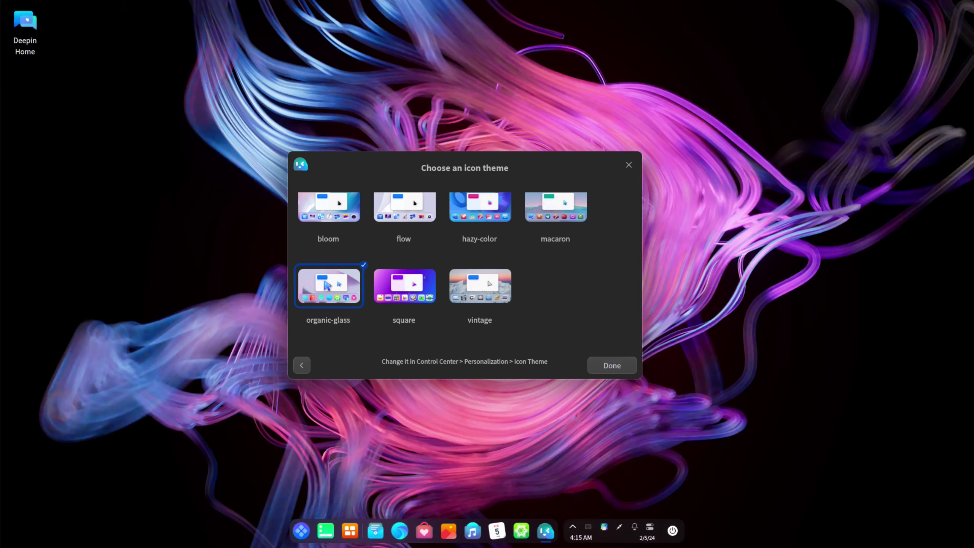
{"action": "left_click", "coordinate": [612, 366]}
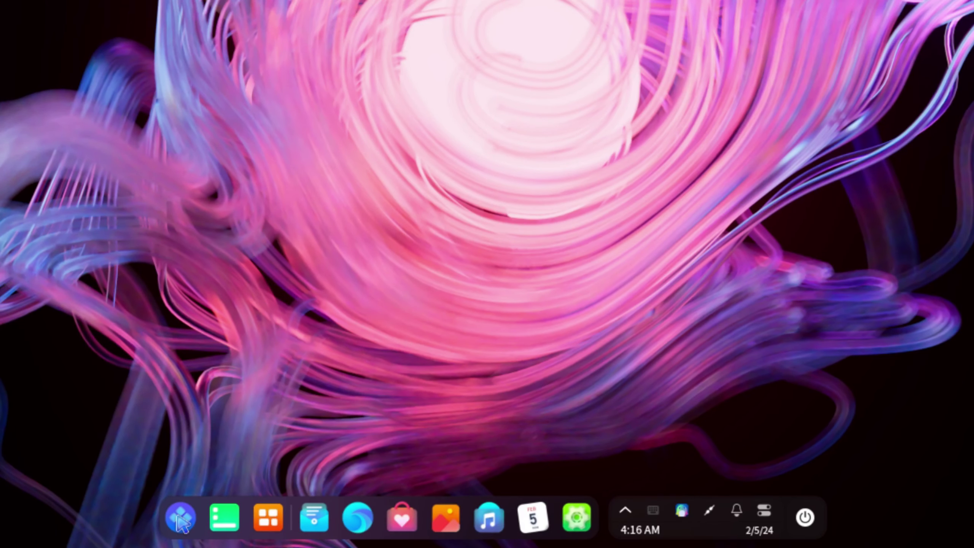
Open the launcher and scroll the alphabetical app list down past the LibreOffice apps and back
{"action": "left_click", "coordinate": [181, 518]}
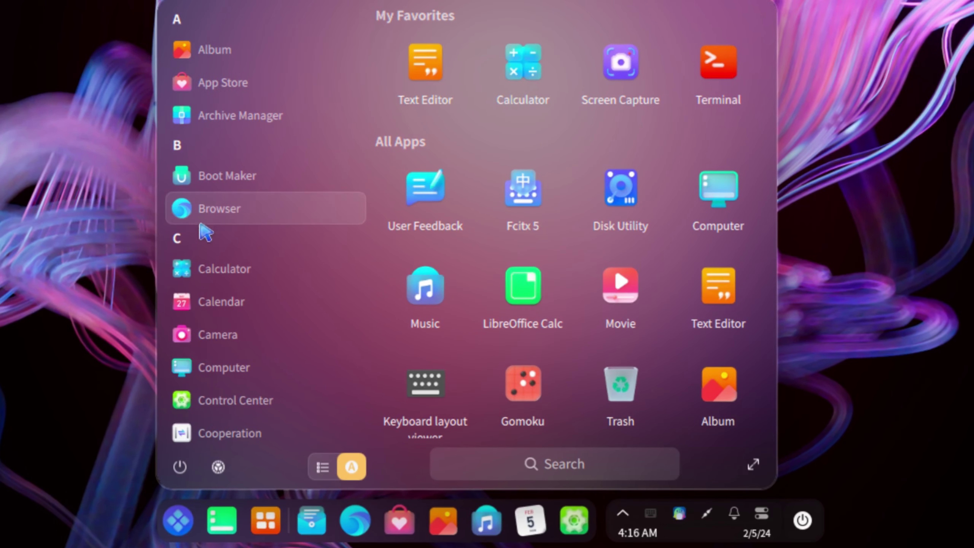
{"action": "scroll", "coordinate": [272, 336], "scroll_direction": "down", "scroll_amount": 2}
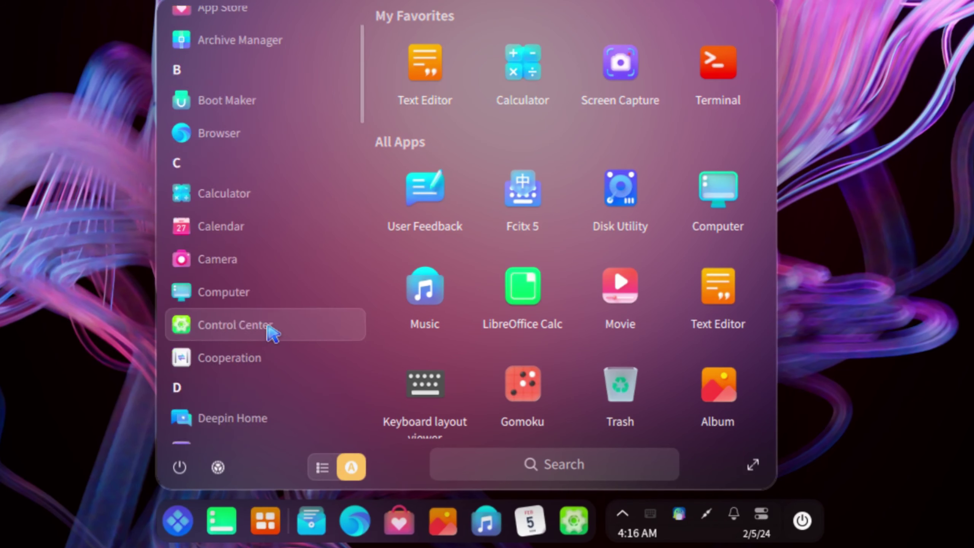
{"action": "scroll", "coordinate": [274, 334], "scroll_direction": "down", "scroll_amount": 10}
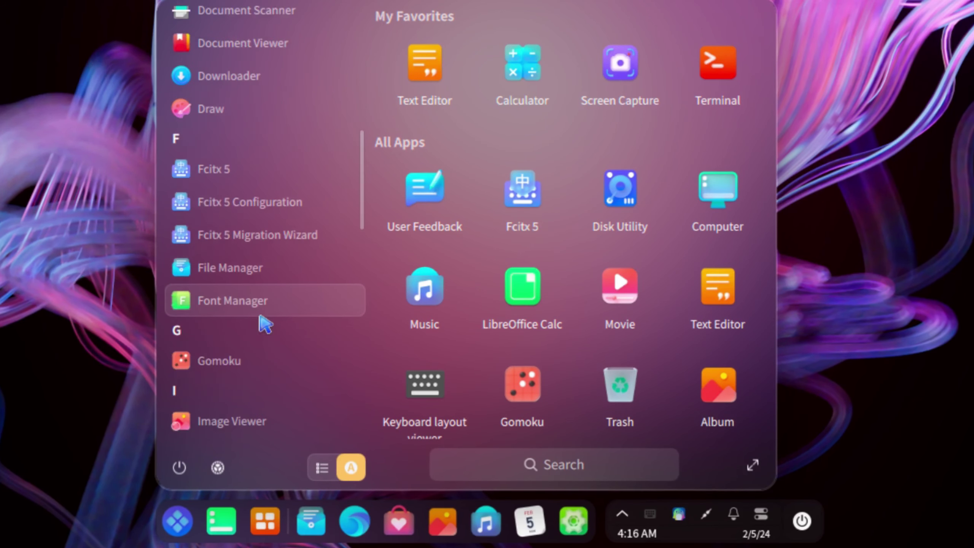
{"action": "scroll", "coordinate": [264, 324], "scroll_direction": "down", "scroll_amount": 10}
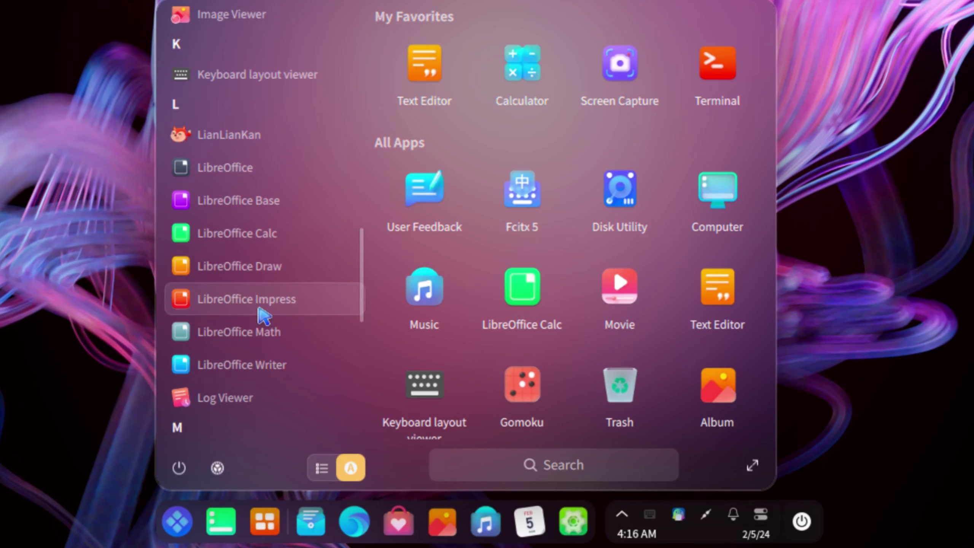
{"action": "scroll", "coordinate": [265, 315], "scroll_direction": "down", "scroll_amount": 10}
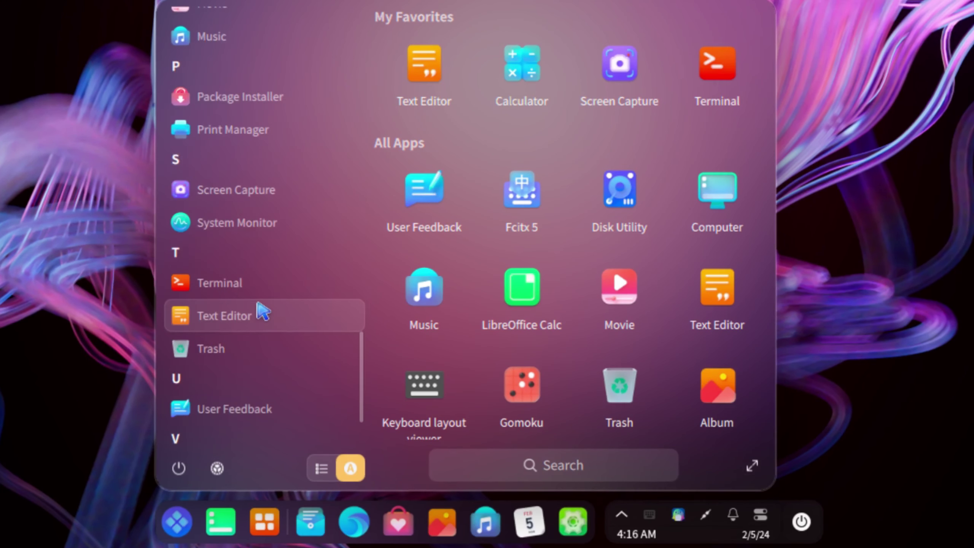
{"action": "scroll", "coordinate": [257, 309], "scroll_direction": "down", "scroll_amount": 3}
{"action": "scroll", "coordinate": [257, 309], "scroll_direction": "up", "scroll_amount": 7}
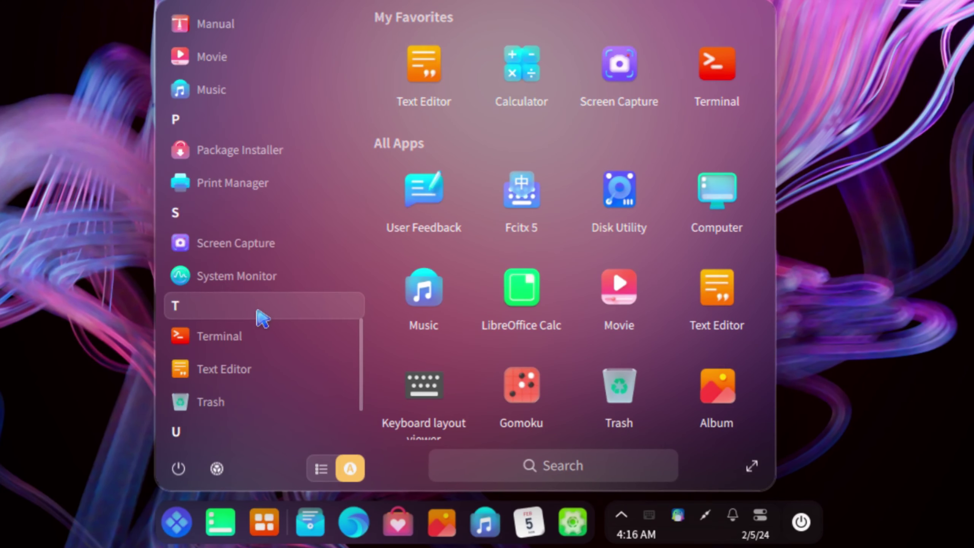
{"action": "scroll", "coordinate": [260, 319], "scroll_direction": "up", "scroll_amount": 10}
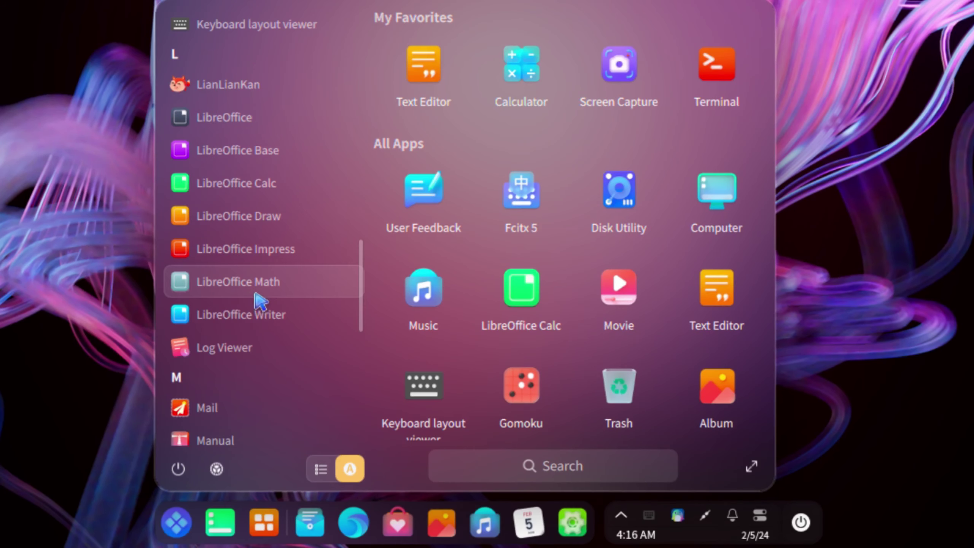
{"action": "scroll", "coordinate": [255, 304], "scroll_direction": "up", "scroll_amount": 10}
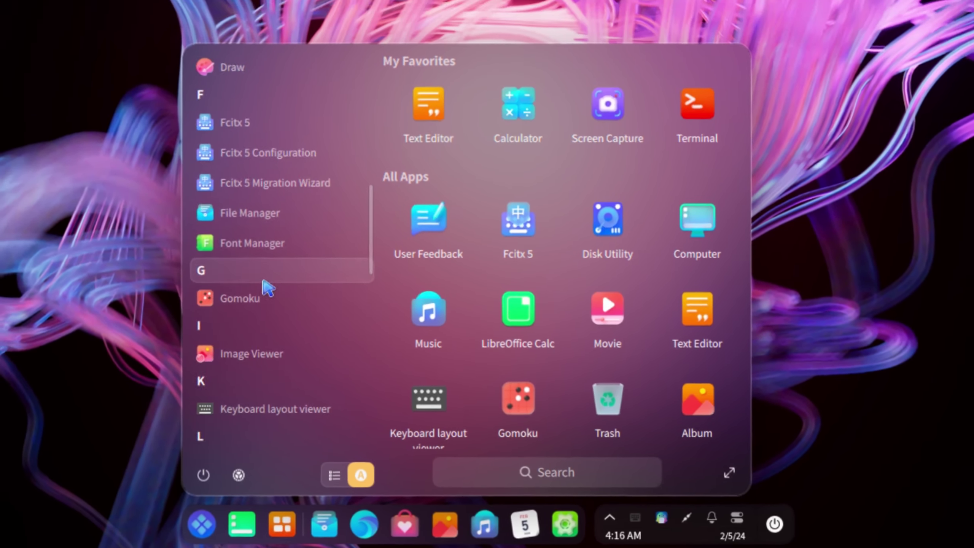
{"action": "scroll", "coordinate": [268, 288], "scroll_direction": "up", "scroll_amount": 10}
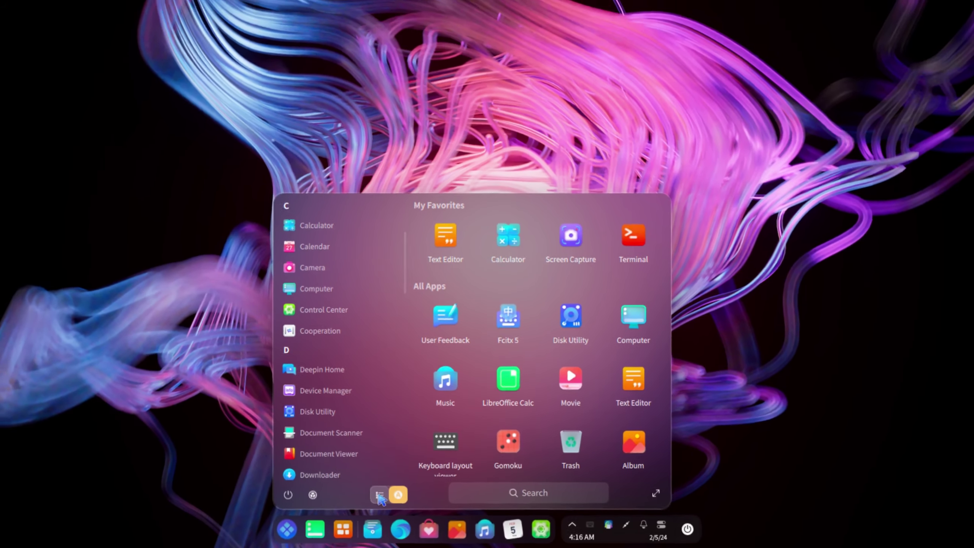
Switch the launcher to category view and browse the grouped app list
{"action": "left_click", "coordinate": [364, 488]}
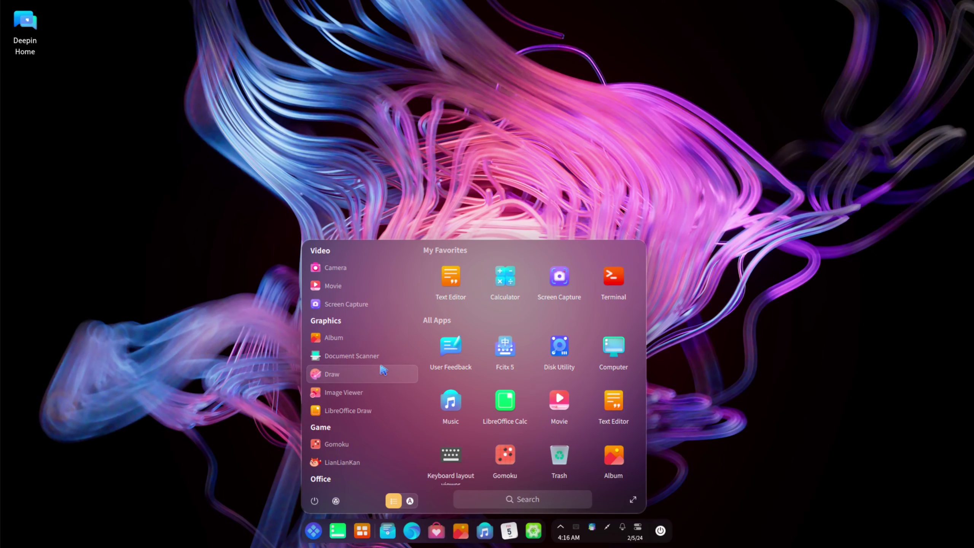
{"action": "scroll", "coordinate": [377, 382], "scroll_direction": "down", "scroll_amount": 3}
{"action": "scroll", "coordinate": [377, 384], "scroll_direction": "down", "scroll_amount": 8}
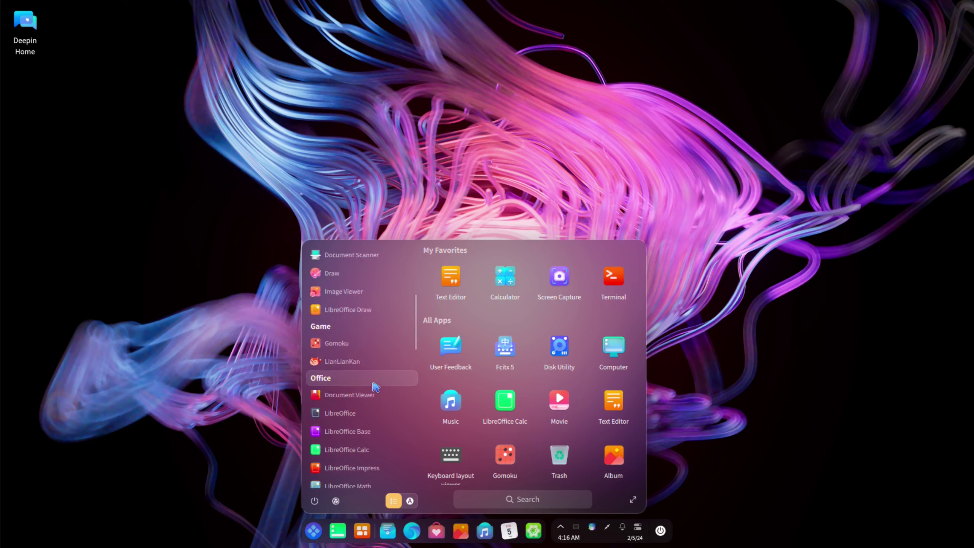
{"action": "scroll", "coordinate": [375, 388], "scroll_direction": "down", "scroll_amount": 10}
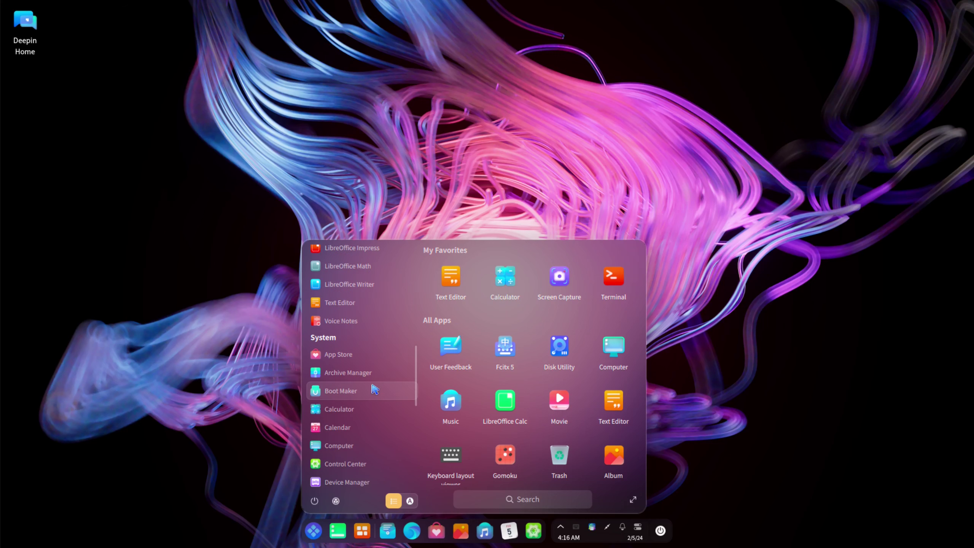
{"action": "scroll", "coordinate": [371, 398], "scroll_direction": "down", "scroll_amount": 5}
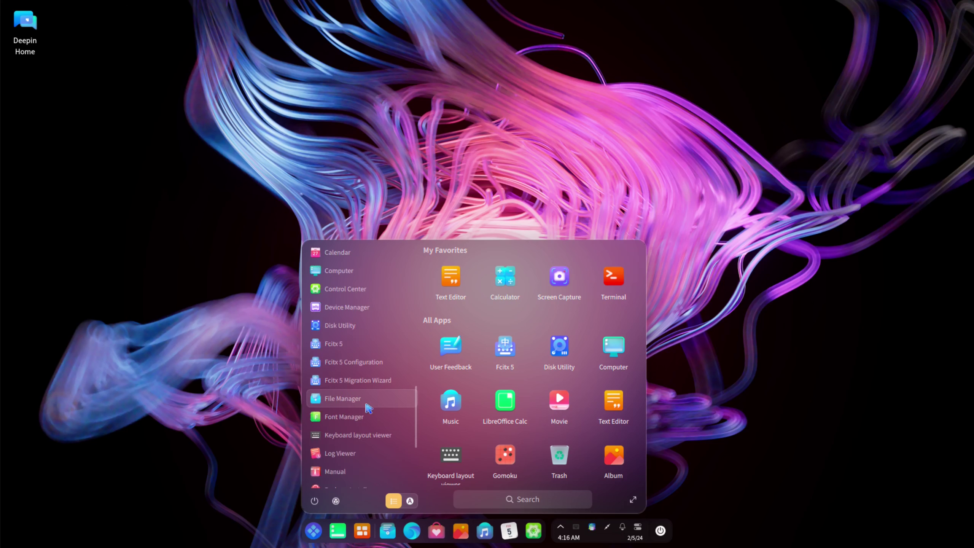
{"action": "left_click_drag", "start_coordinate": [418, 431], "coordinate": [394, 173]}
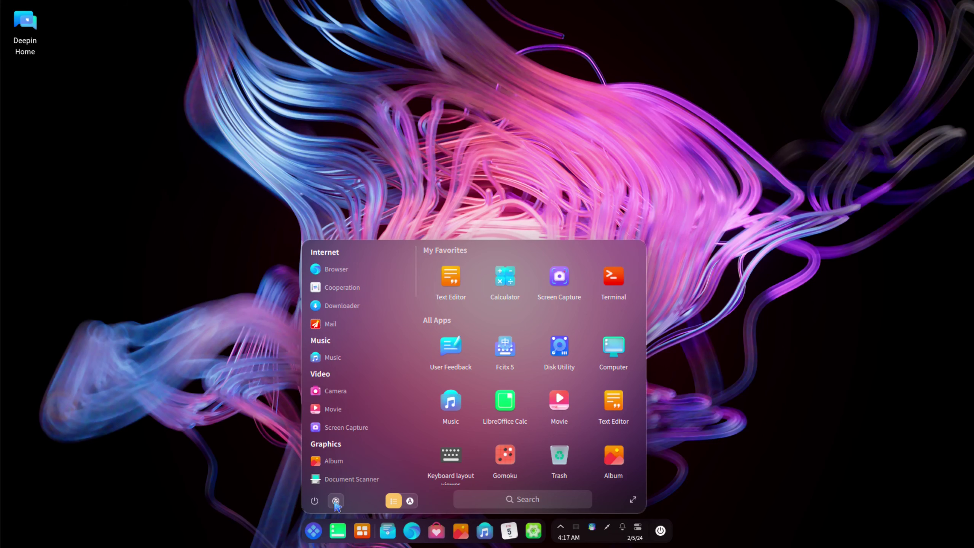
Open Control Center from the launcher and scroll through its settings categories
{"action": "left_click", "coordinate": [336, 502]}
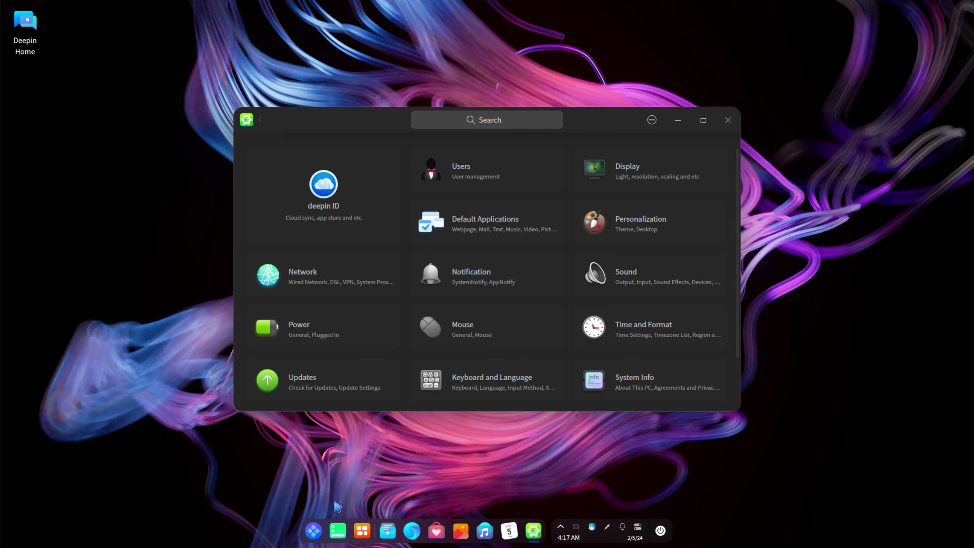
{"action": "scroll", "coordinate": [537, 334], "scroll_direction": "down", "scroll_amount": 2}
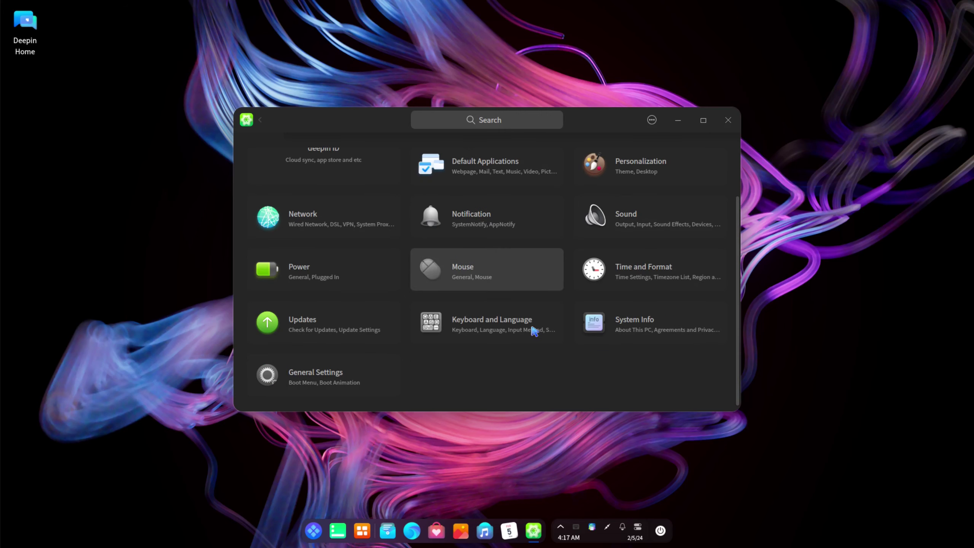
{"action": "scroll", "coordinate": [532, 357], "scroll_direction": "up", "scroll_amount": 2}
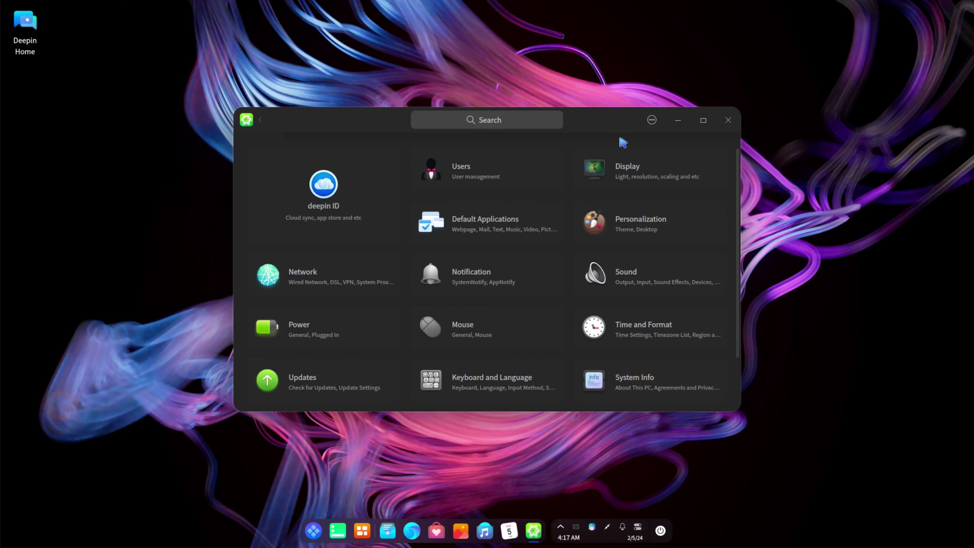
{"action": "left_click", "coordinate": [728, 120]}
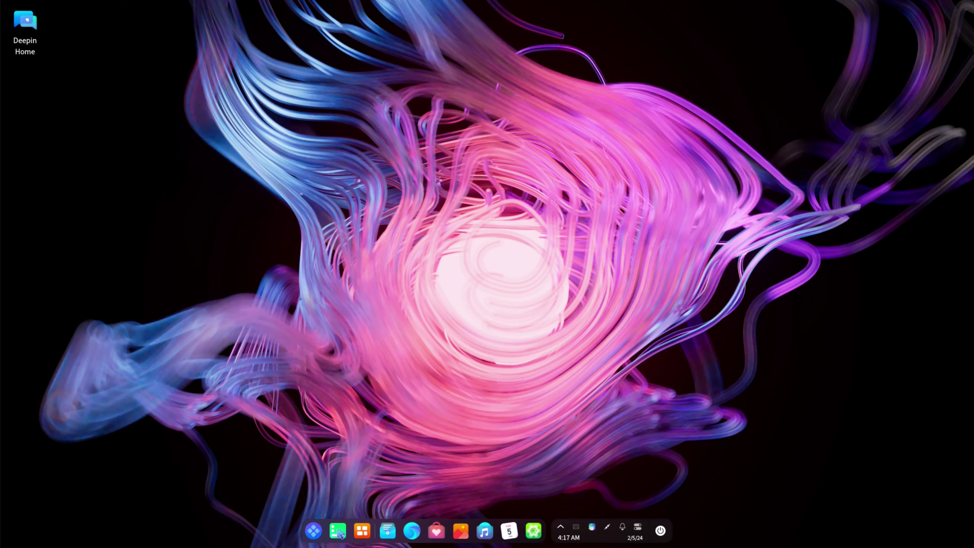
{"action": "left_click", "coordinate": [313, 531]}
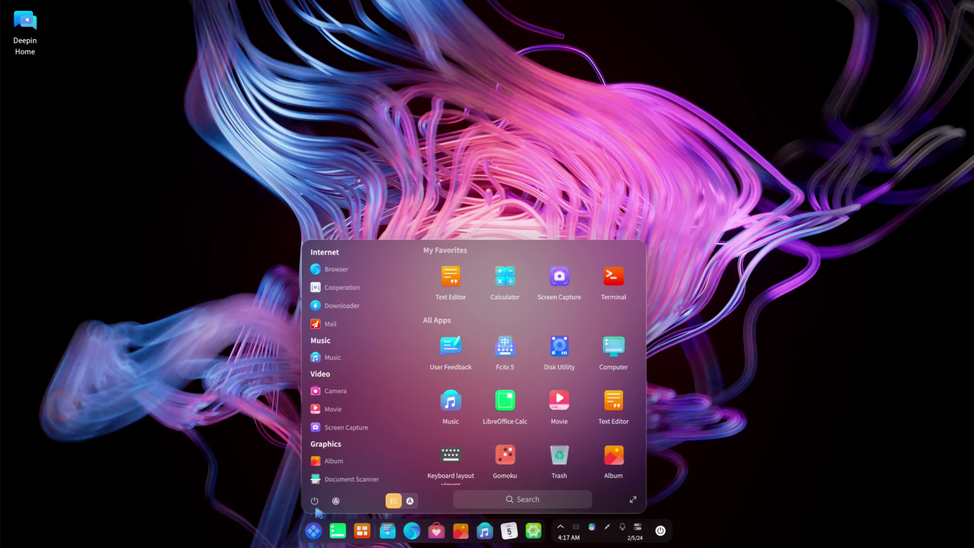
{"action": "left_click", "coordinate": [632, 500]}
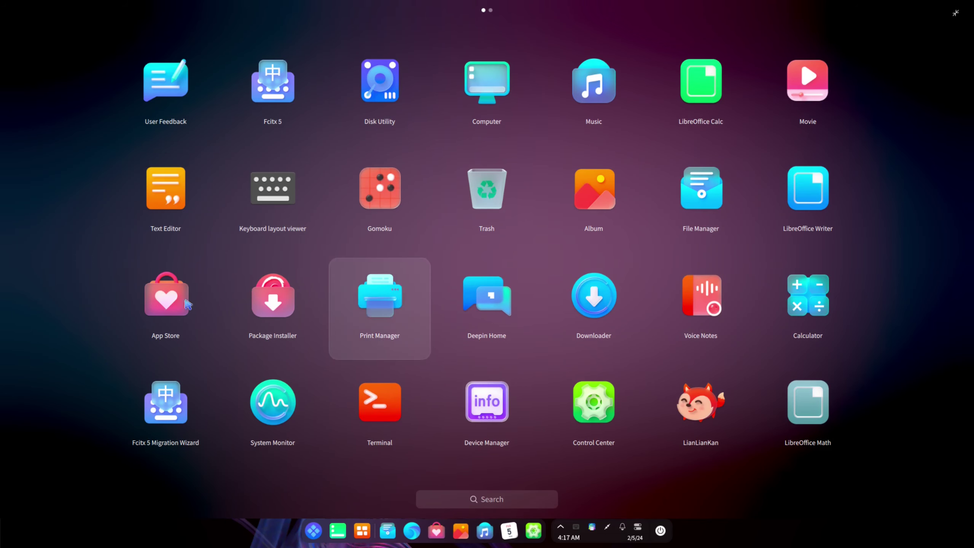
{"action": "scroll", "coordinate": [902, 330], "scroll_direction": "down", "scroll_amount": 1}
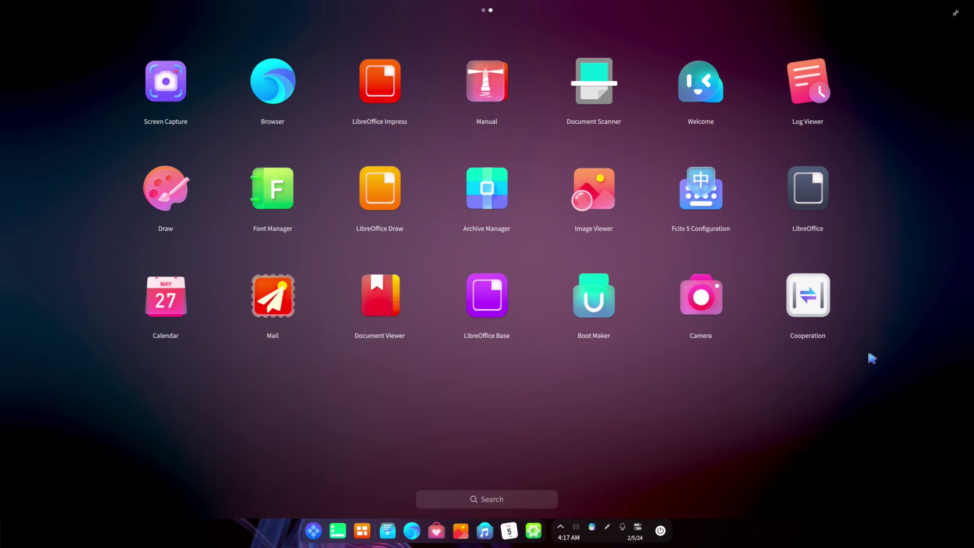
{"action": "scroll", "coordinate": [872, 358], "scroll_direction": "up", "scroll_amount": 1}
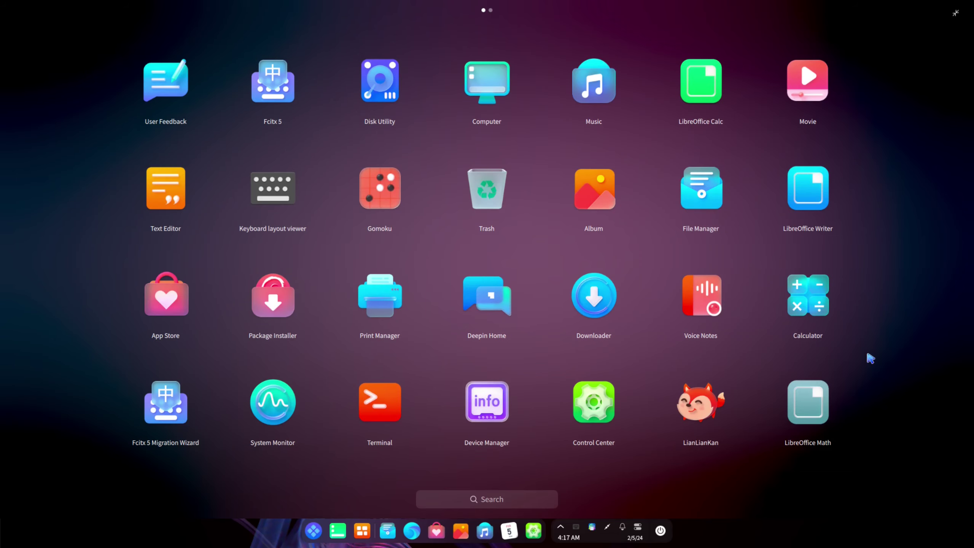
Switch the launcher to its compact windowed layout and scroll through All Apps
{"action": "left_click", "coordinate": [957, 13]}
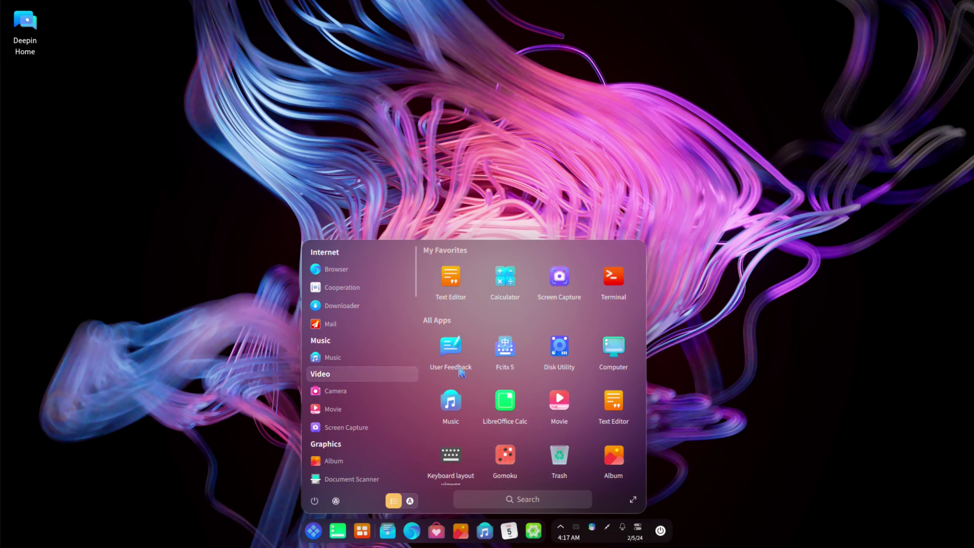
{"action": "scroll", "coordinate": [509, 361], "scroll_direction": "down", "scroll_amount": 6}
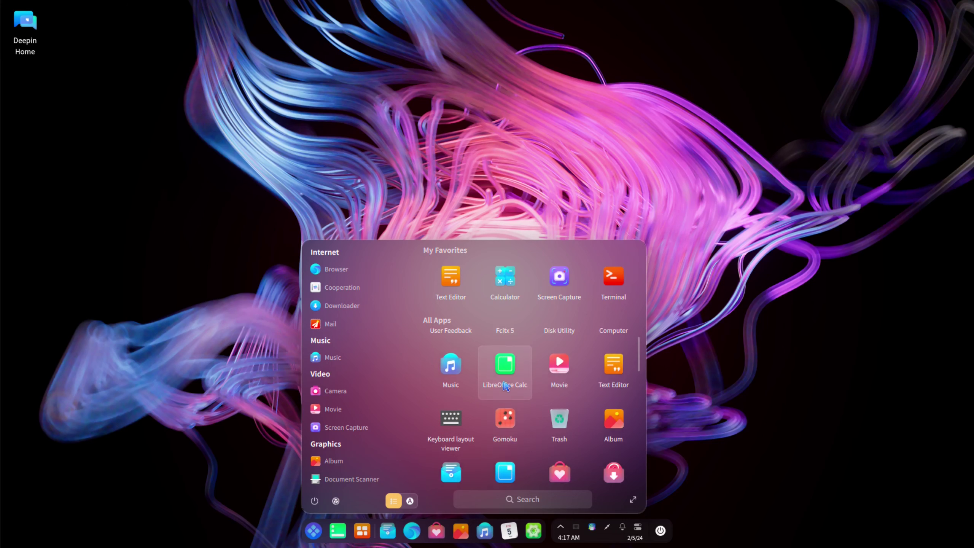
{"action": "scroll", "coordinate": [505, 394], "scroll_direction": "down", "scroll_amount": 10}
{"action": "scroll", "coordinate": [506, 394], "scroll_direction": "up", "scroll_amount": 3}
Sort the side app list alphabetically instead of by category
{"action": "left_click", "coordinate": [415, 506]}
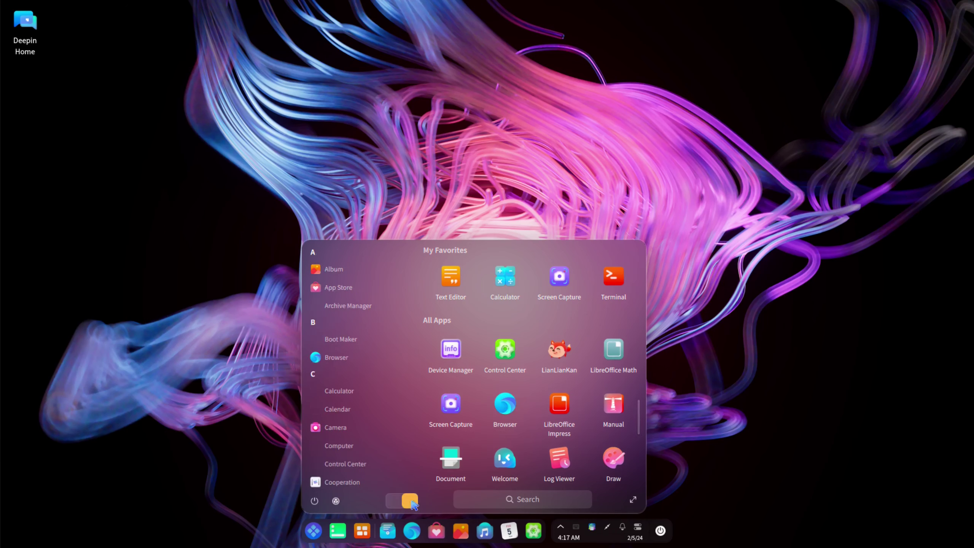
{"action": "scroll", "coordinate": [627, 382], "scroll_direction": "up", "scroll_amount": 2}
{"action": "scroll", "coordinate": [627, 382], "scroll_direction": "up", "scroll_amount": 4}
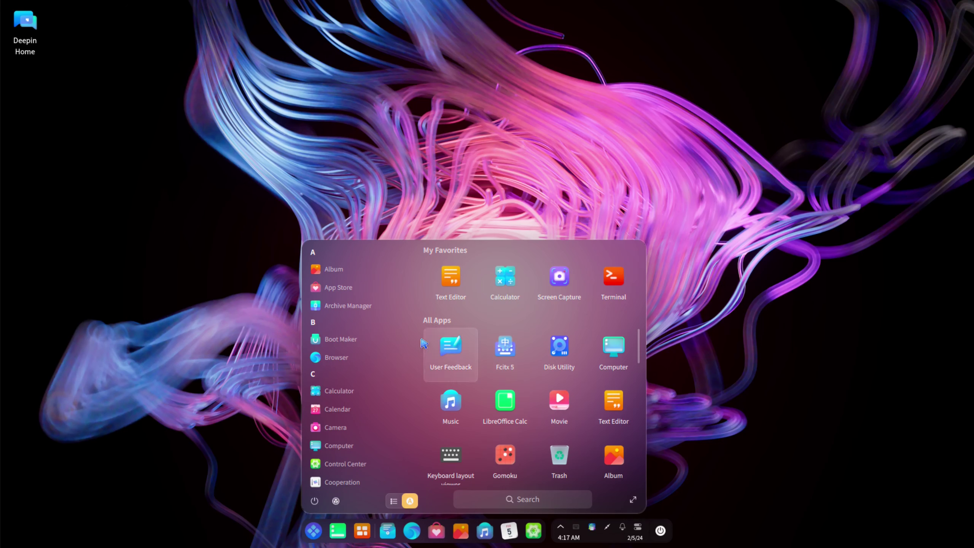
Open a new Terminal from My Favorites and show its About information, version 6.0.11
{"action": "left_click", "coordinate": [618, 275]}
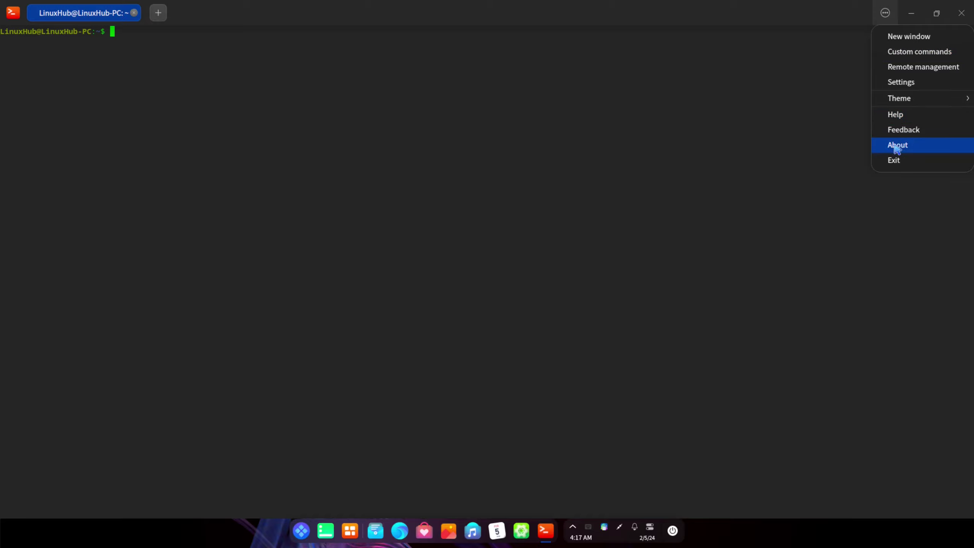
{"action": "left_click", "coordinate": [898, 145]}
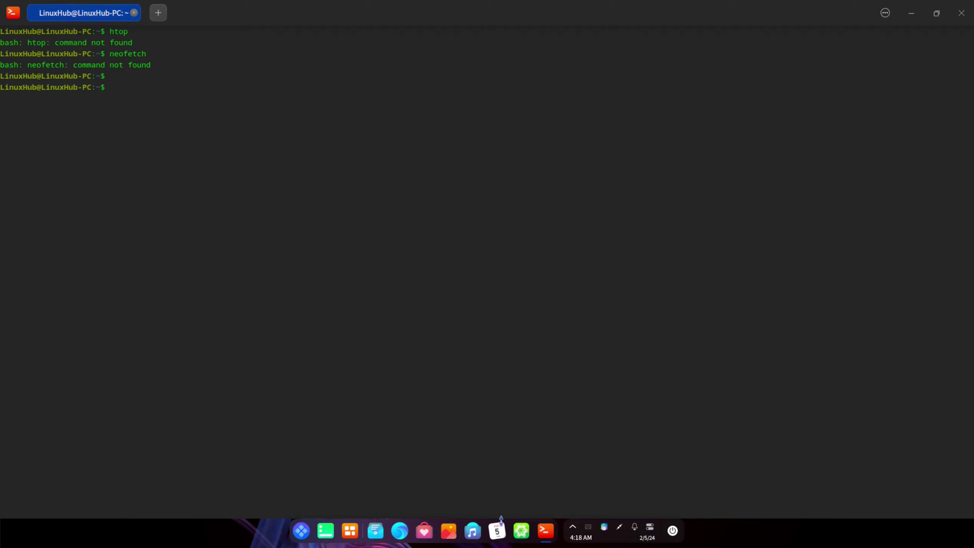
Open the App Store maximized and search it for 'htop'
{"action": "left_click", "coordinate": [425, 533]}
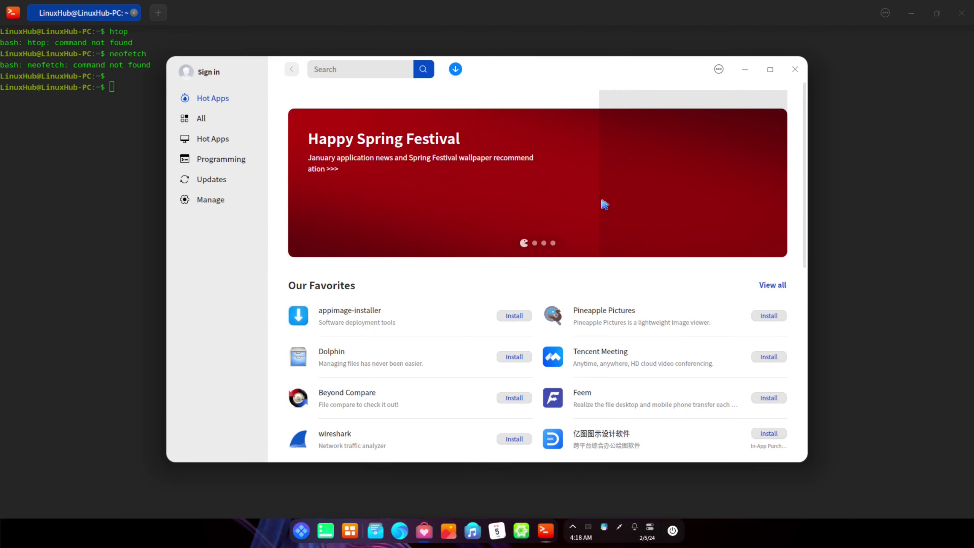
{"action": "double_click", "coordinate": [554, 75]}
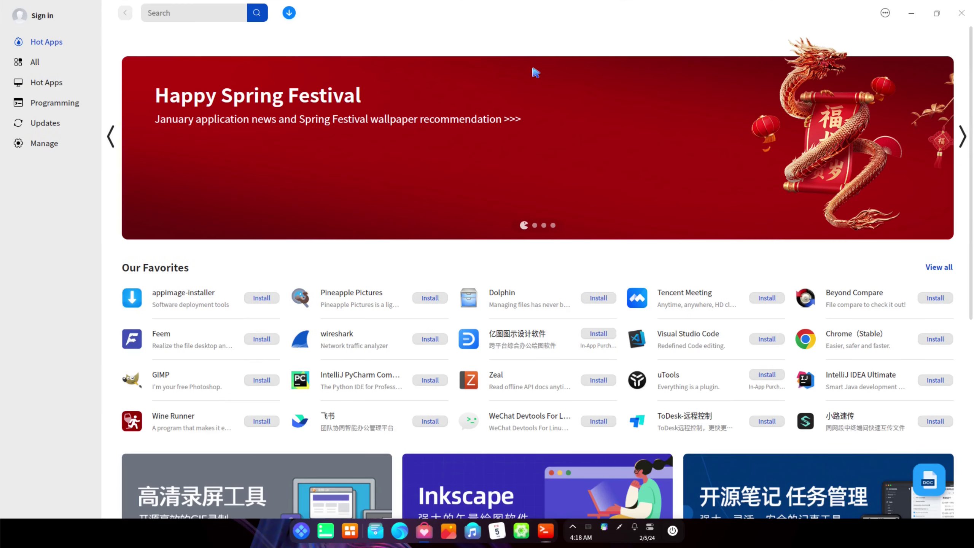
{"action": "left_click", "coordinate": [184, 13]}
{"action": "type", "text": "htop"}
{"action": "key", "text": "Return"}
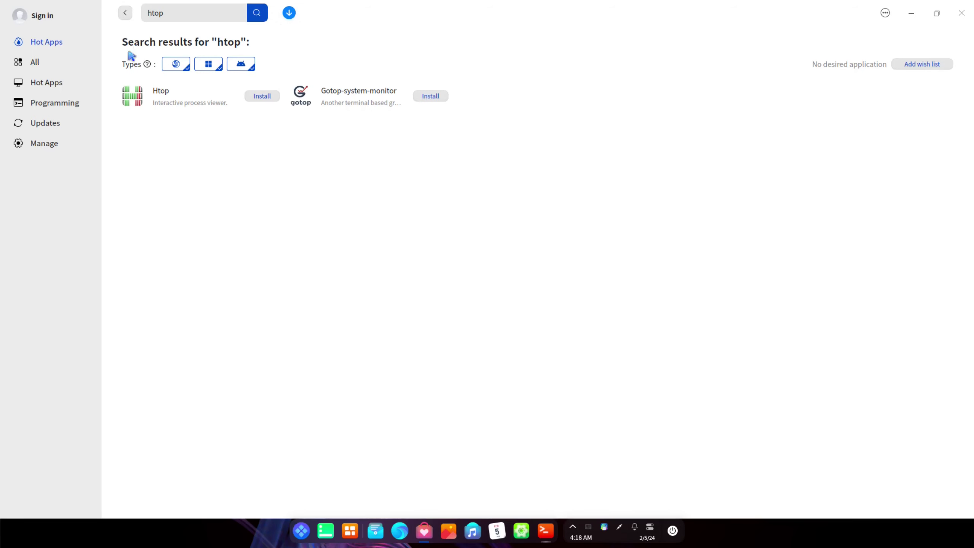
Install Htop from the store, then search for 'neofetch', which finds no app
{"action": "left_click", "coordinate": [266, 97]}
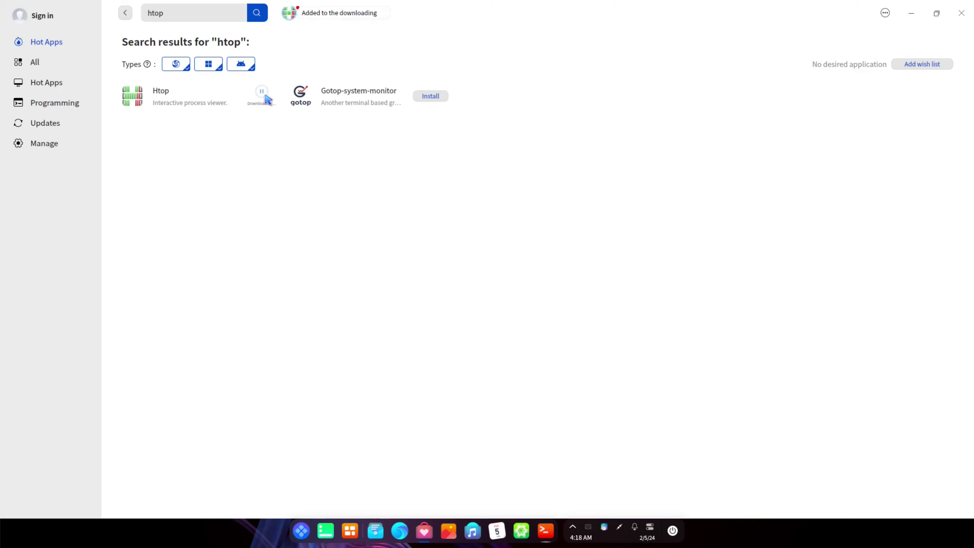
{"action": "double_click", "coordinate": [174, 17]}
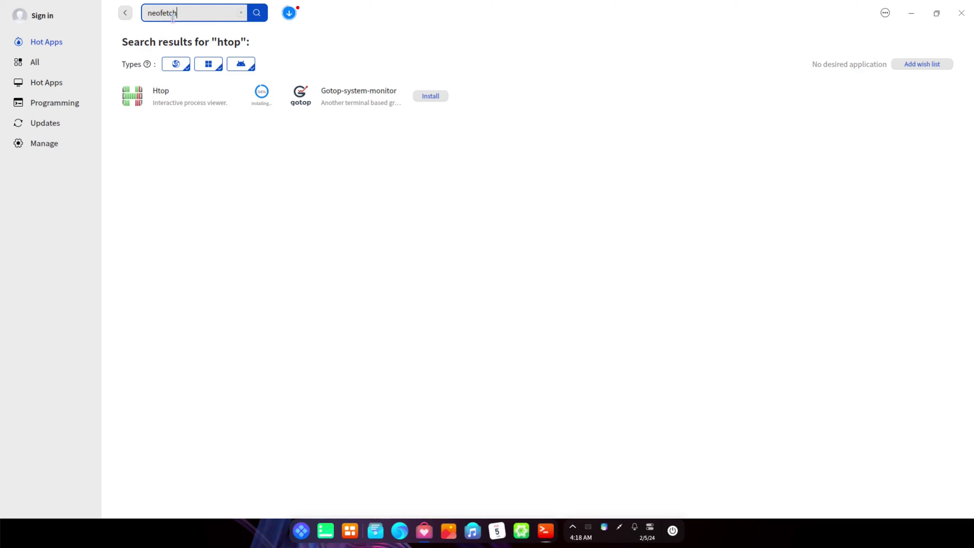
{"action": "key", "text": "Return"}
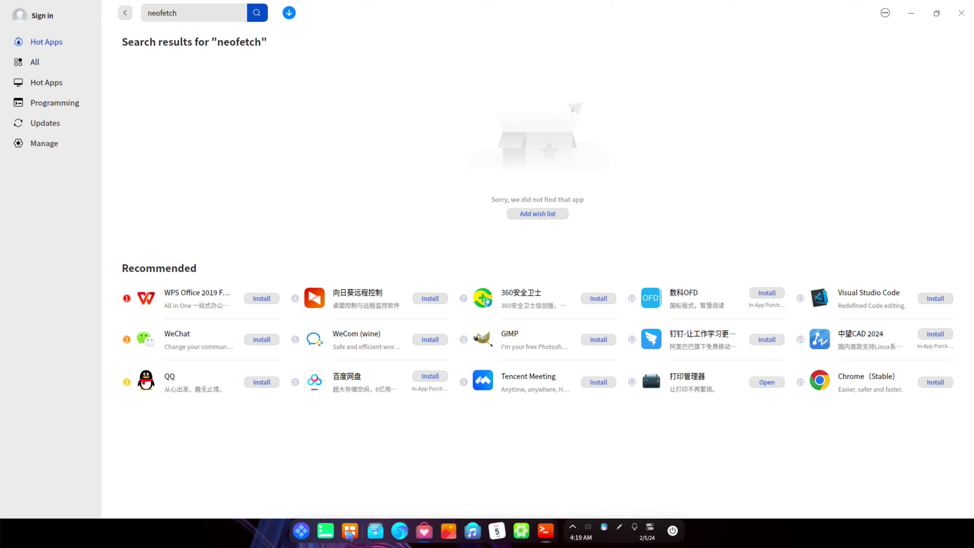
Install neofetch with 'sudo apt install neofetch', entering the admin password and confirming with y
{"action": "left_click", "coordinate": [546, 531]}
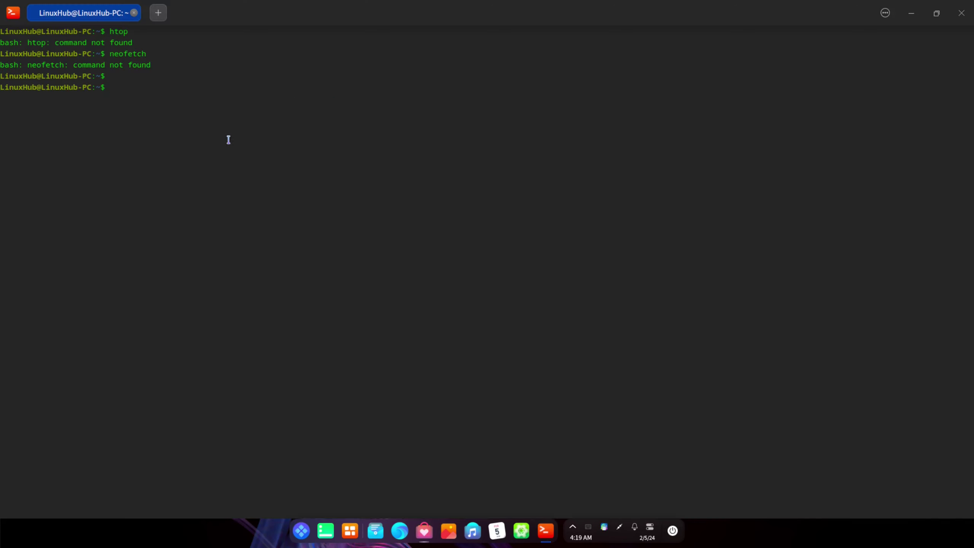
{"action": "type", "text": "sudo apt in"}
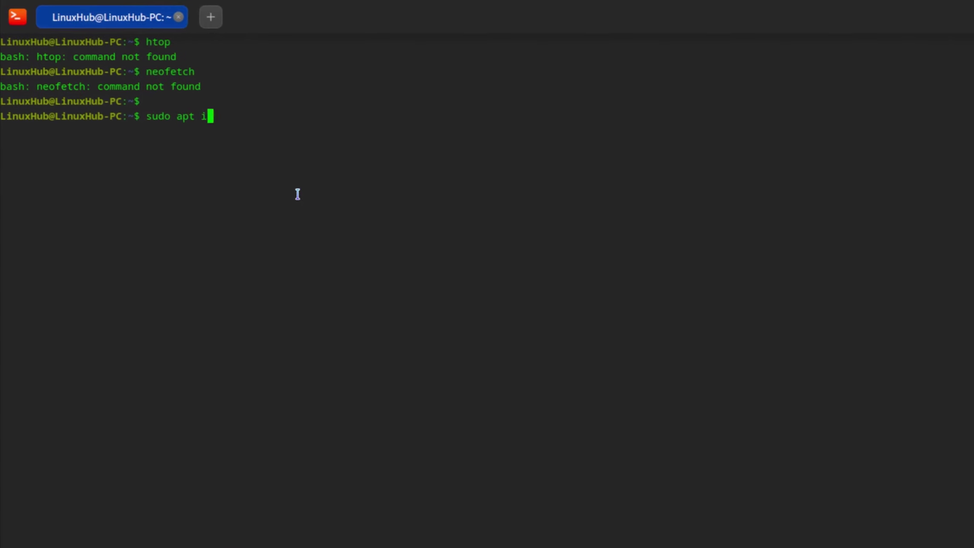
{"action": "type", "text": "stall n"}
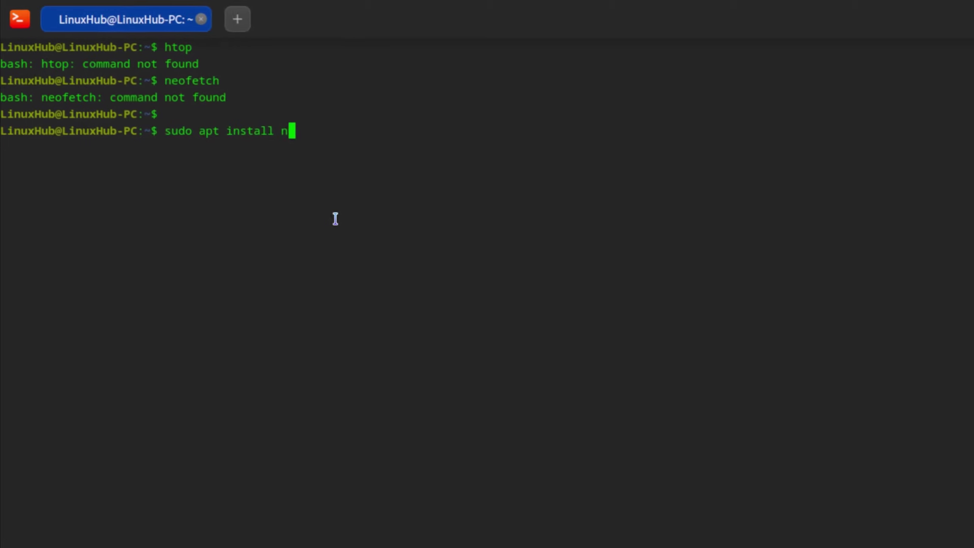
{"action": "type", "text": "eofetch"}
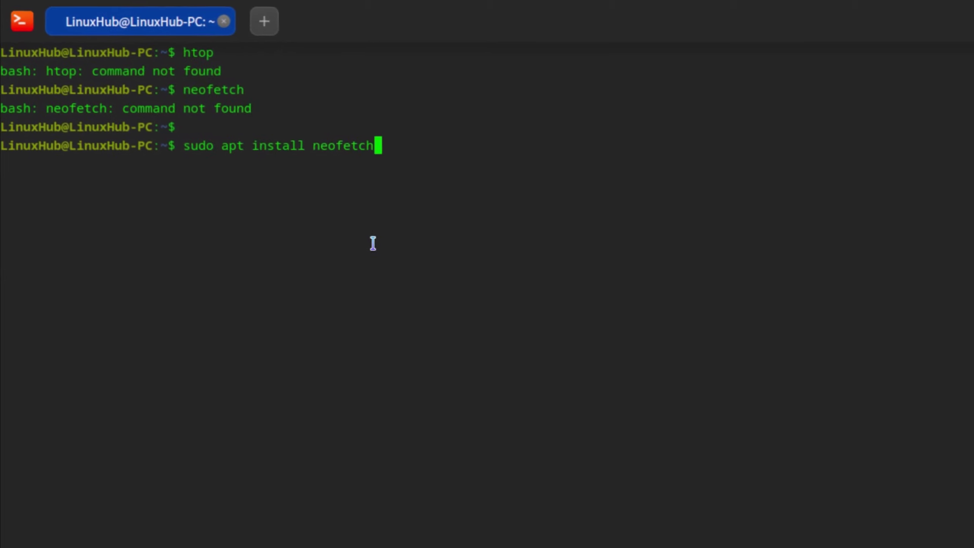
{"action": "key", "text": "Return"}
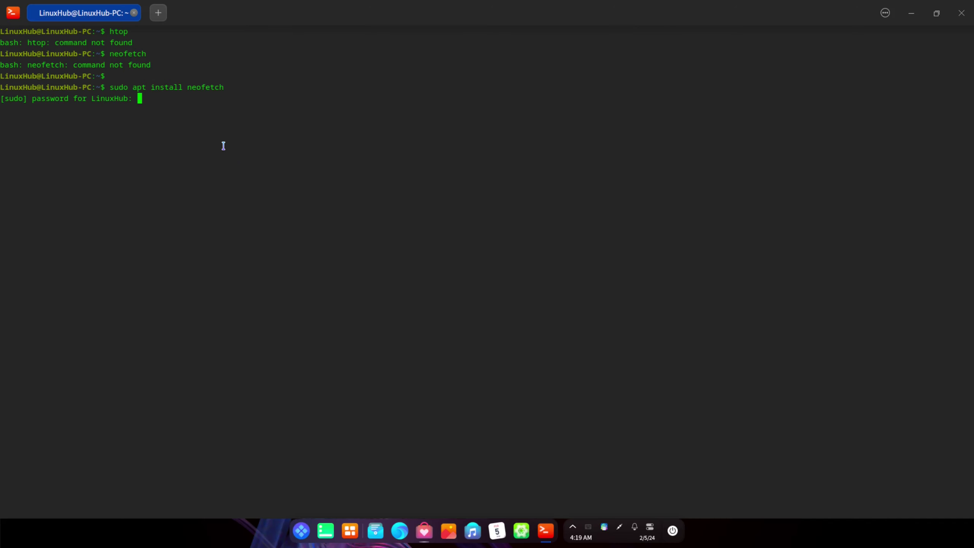
{"action": "key", "text": "Return"}
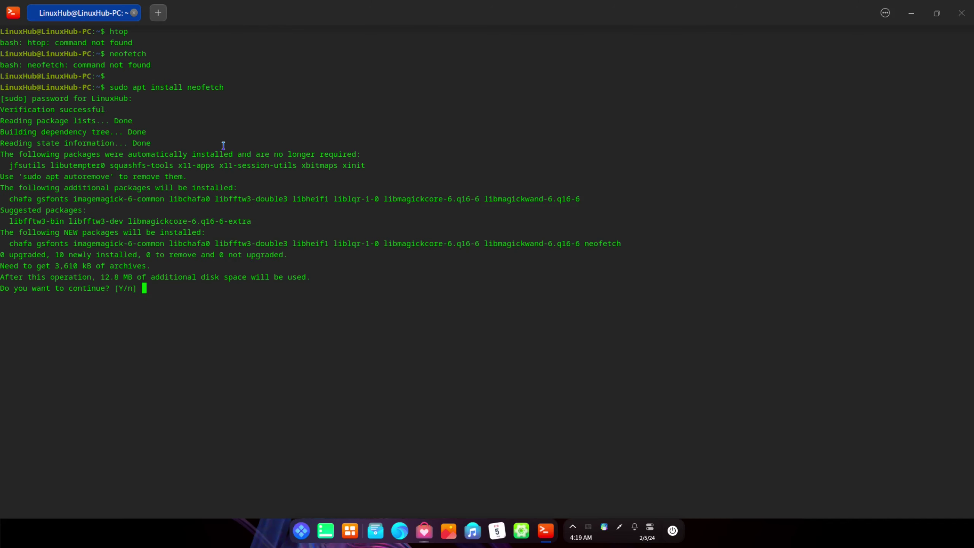
{"action": "type", "text": "y"}
{"action": "key", "text": "Return"}
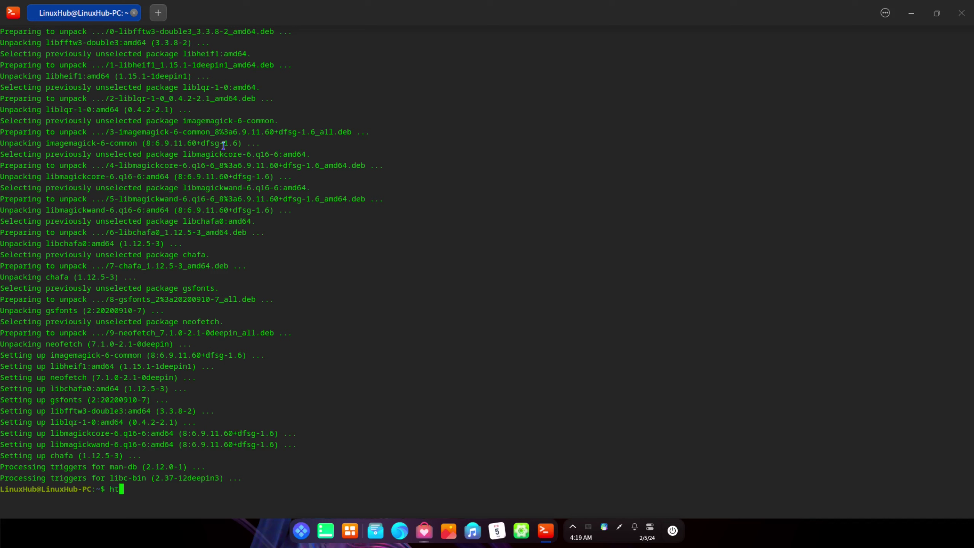
Check htop at the prompt again and erase the stray '++' characters
{"action": "key", "text": "Return"}
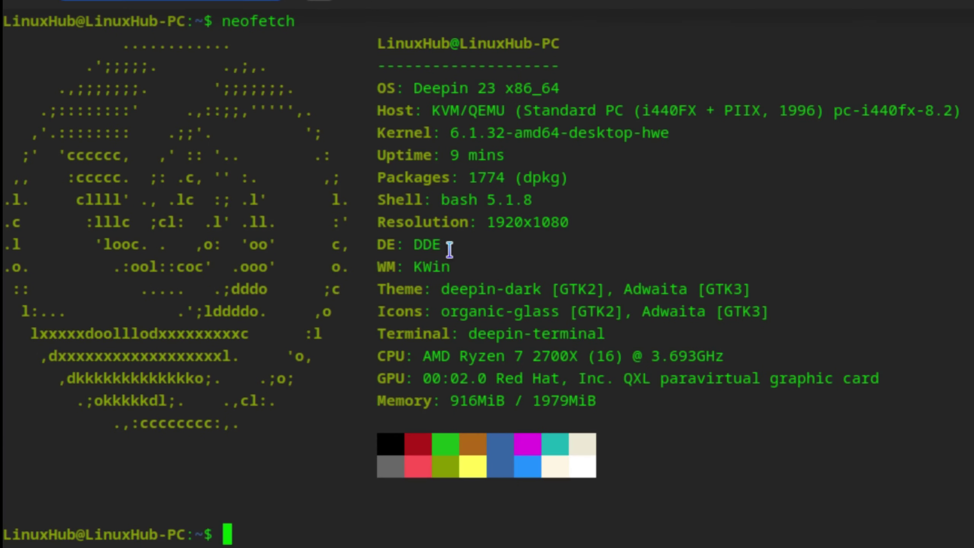
{"action": "type", "text": "++"}
{"action": "key", "text": "BackSpace"}
{"action": "key", "text": "BackSpace"}
Highlight neofetch's OS, Kernel, DE and Memory lines in the system summary
{"action": "triple_click", "coordinate": [449, 87]}
{"action": "triple_click", "coordinate": [467, 133]}
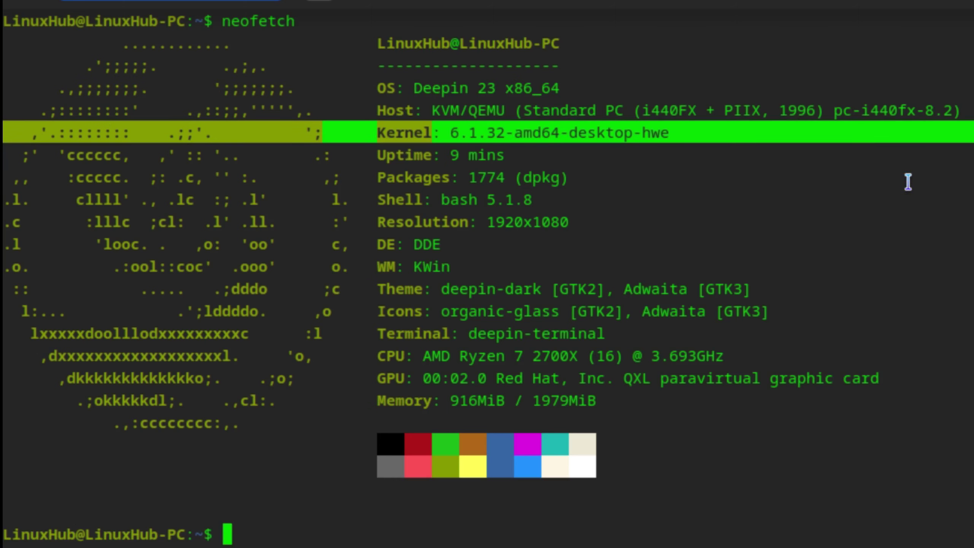
{"action": "triple_click", "coordinate": [428, 242]}
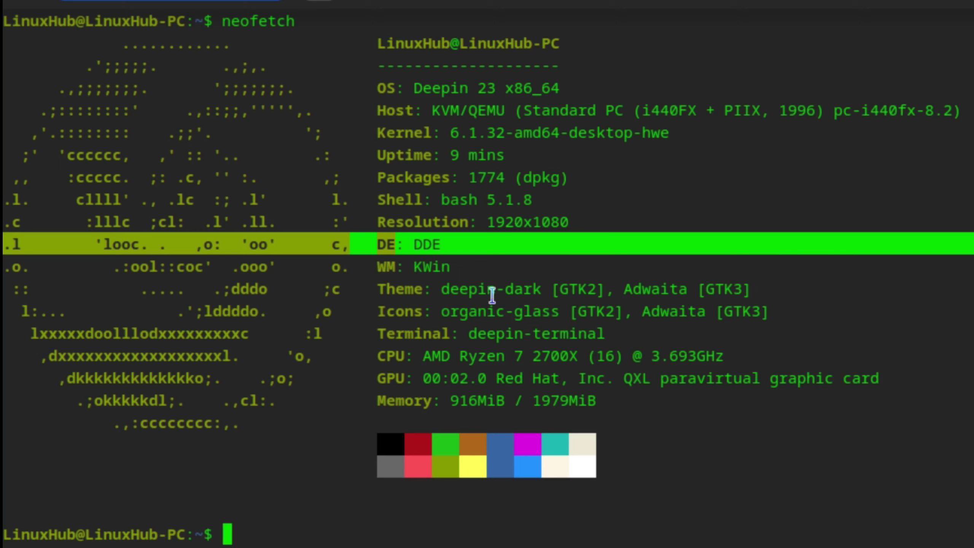
{"action": "left_click", "coordinate": [458, 399]}
{"action": "triple_click", "coordinate": [459, 399]}
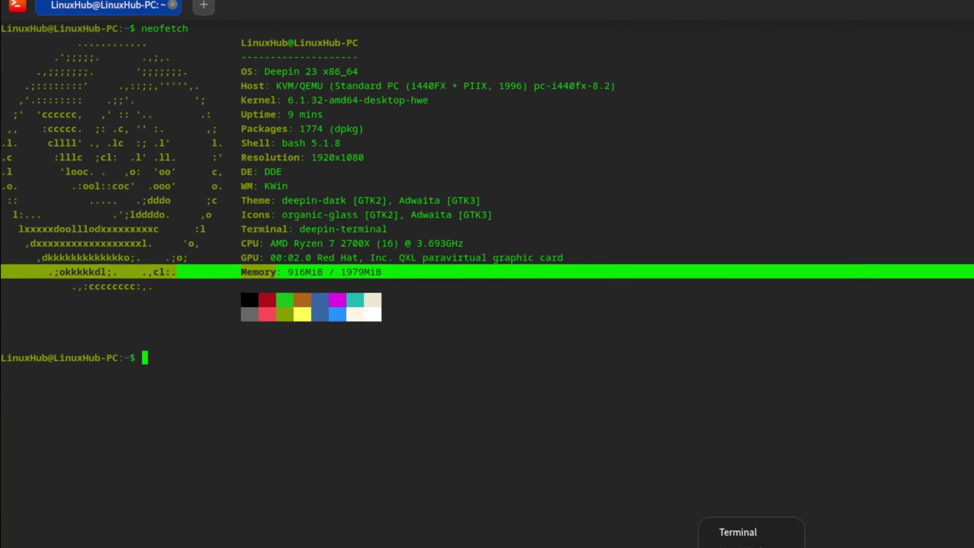
Close the terminal, then view and dismiss the App Store's About box showing version 8.0.6.0011
{"action": "left_click", "coordinate": [575, 516]}
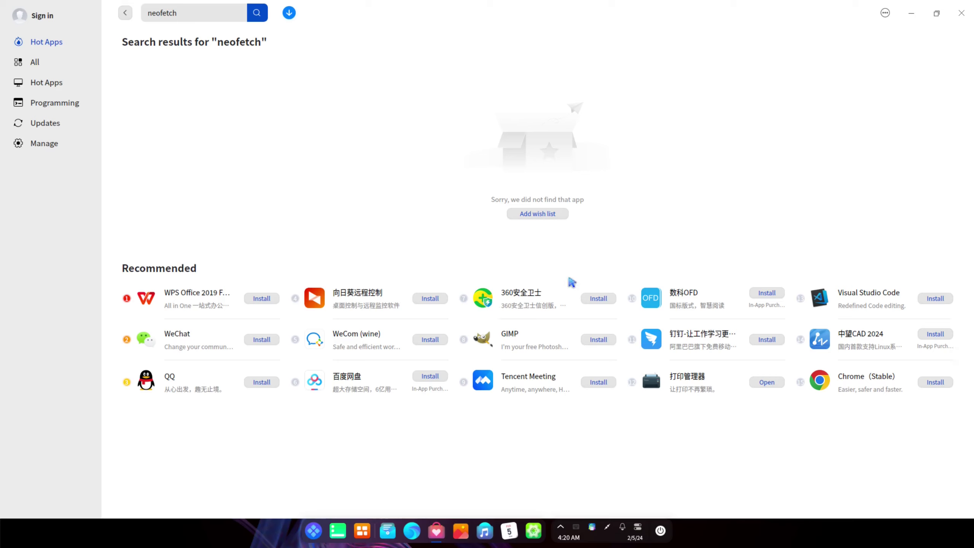
{"action": "left_click", "coordinate": [887, 14]}
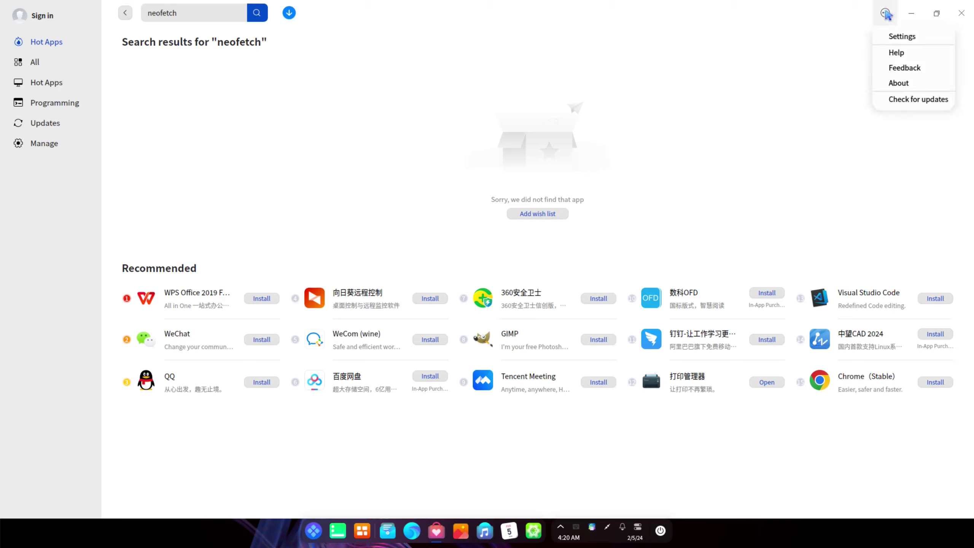
{"action": "left_click", "coordinate": [902, 86]}
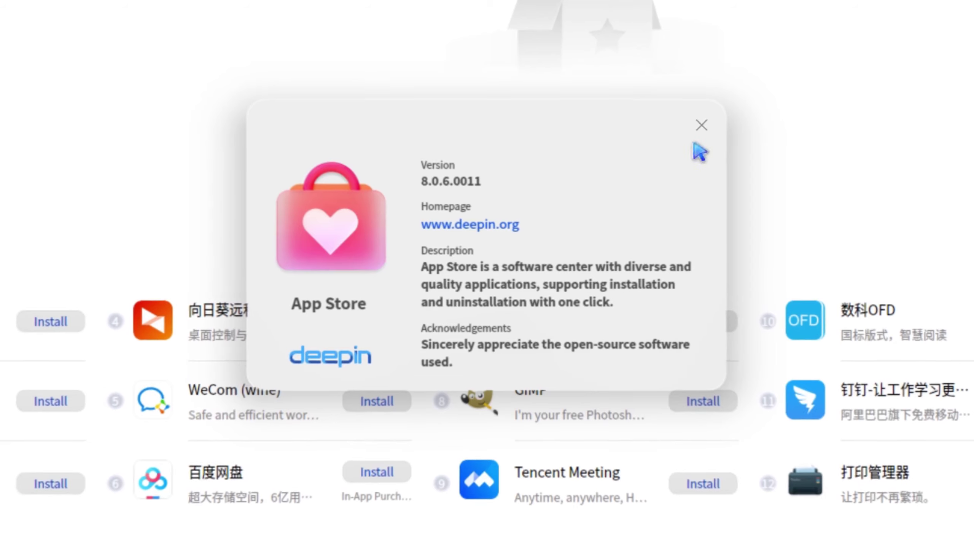
{"action": "left_click", "coordinate": [698, 127]}
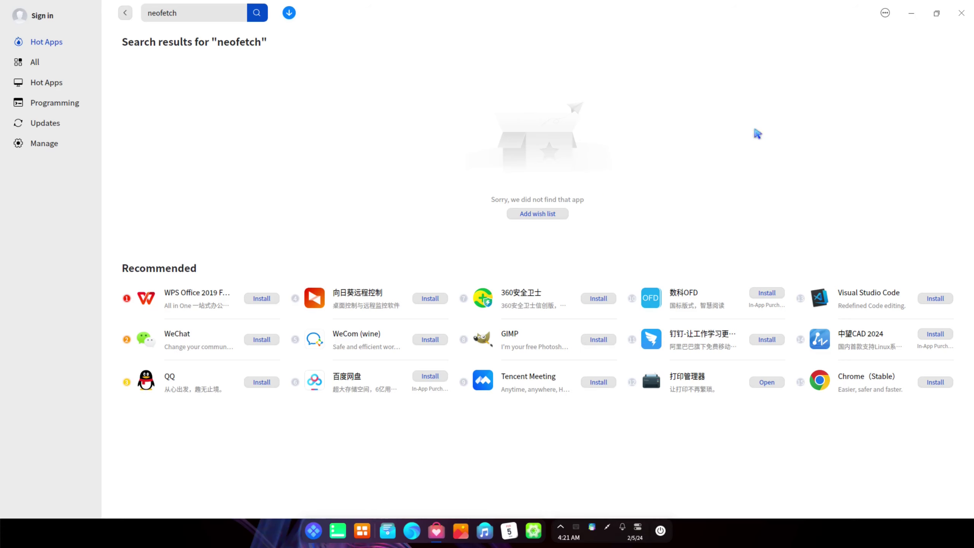
Close the App Store and launch htop from the launcher search in a maximized window
{"action": "left_click", "coordinate": [962, 14]}
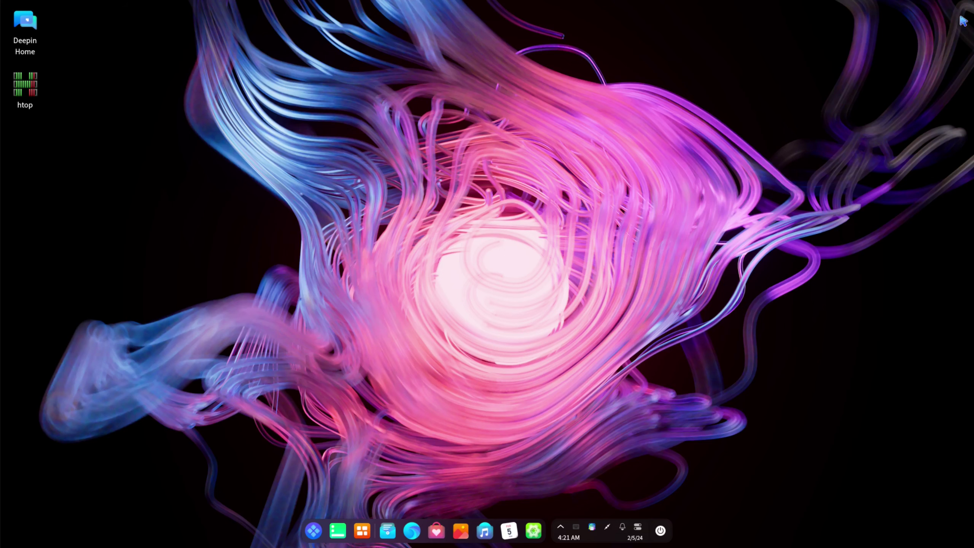
{"action": "left_click", "coordinate": [313, 531]}
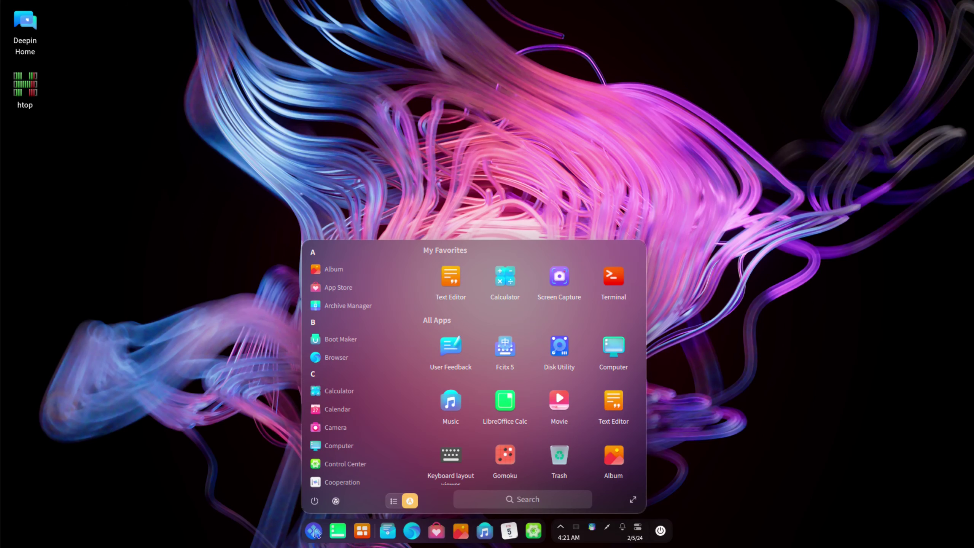
{"action": "left_click", "coordinate": [532, 501]}
{"action": "type", "text": "htop"}
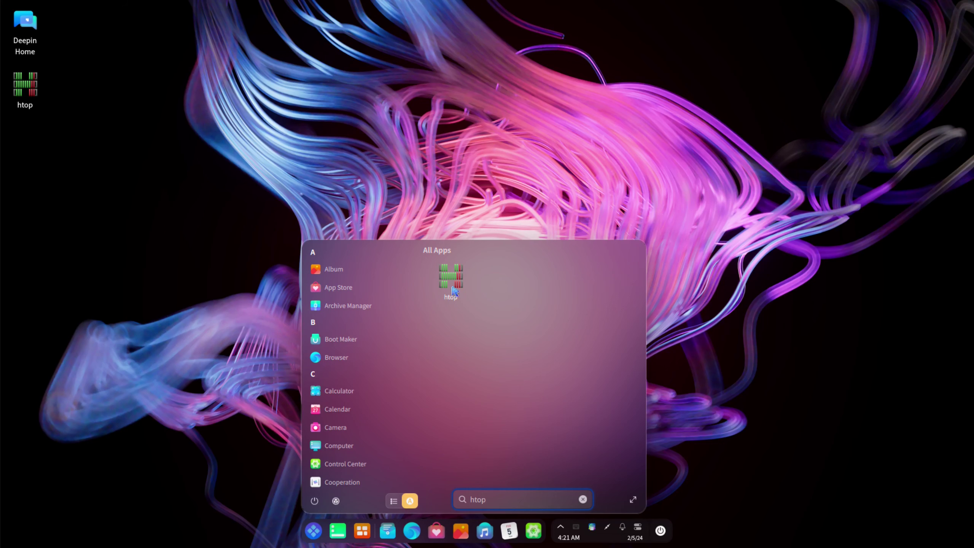
{"action": "left_click", "coordinate": [451, 286]}
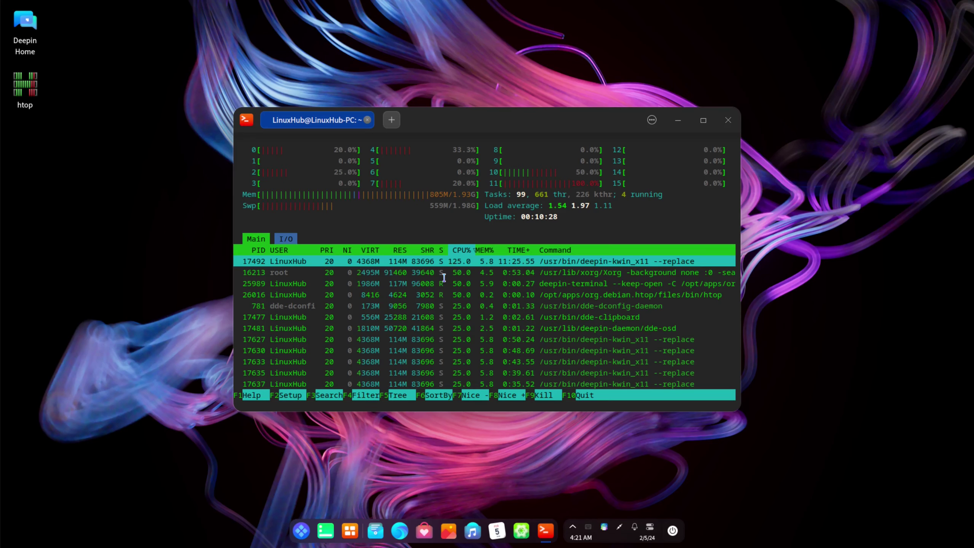
{"action": "double_click", "coordinate": [570, 122]}
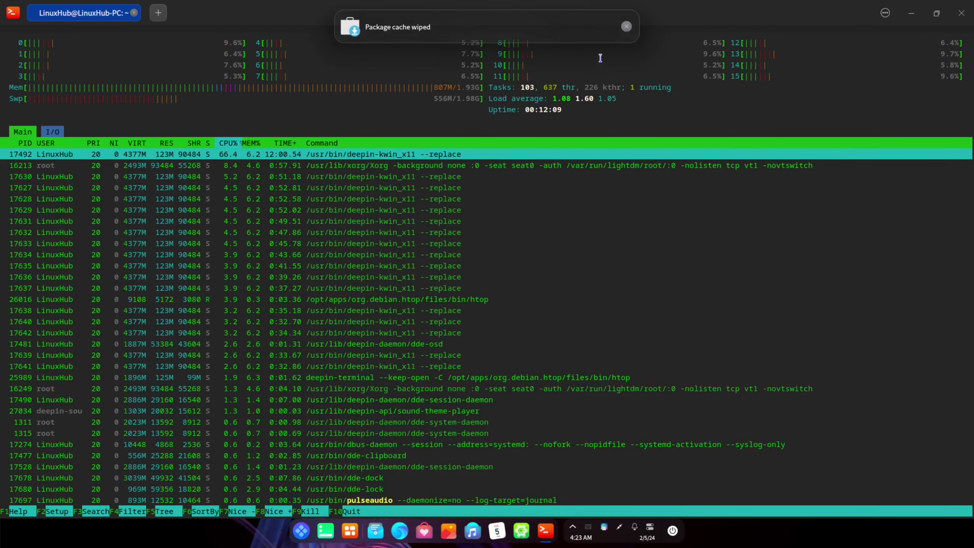
Dismiss the package cache notification, scroll htop's process list, and close the terminal
{"action": "left_click", "coordinate": [627, 26]}
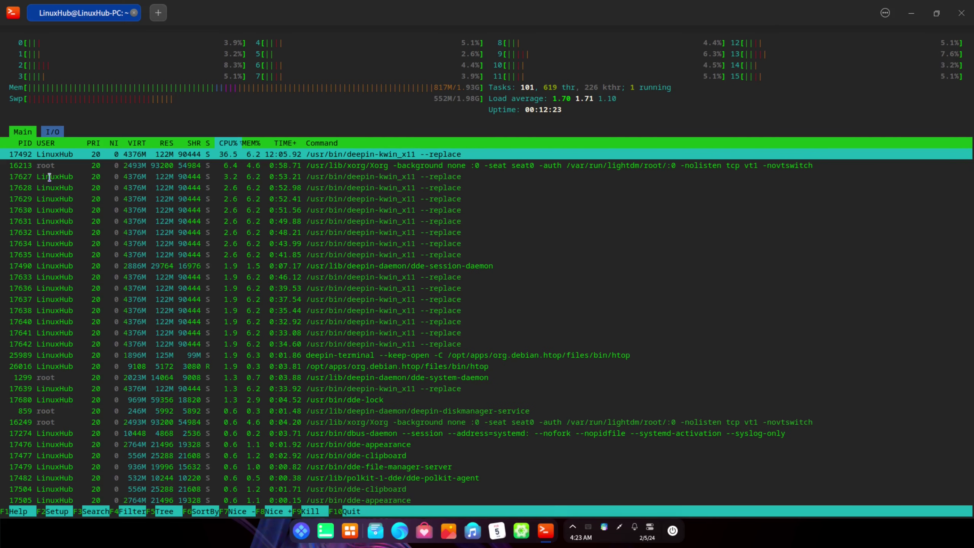
{"action": "scroll", "coordinate": [269, 292], "scroll_direction": "down", "scroll_amount": 15}
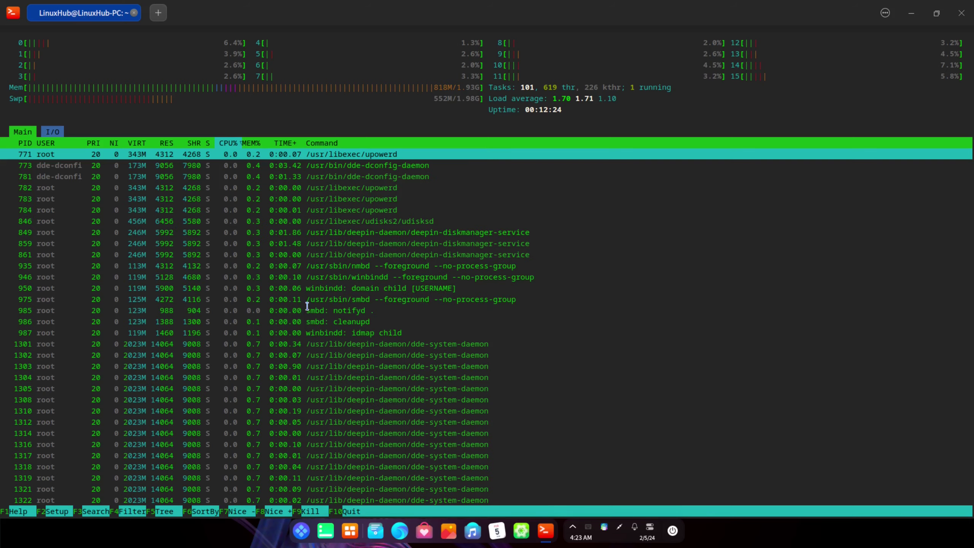
{"action": "scroll", "coordinate": [308, 299], "scroll_direction": "down", "scroll_amount": 5}
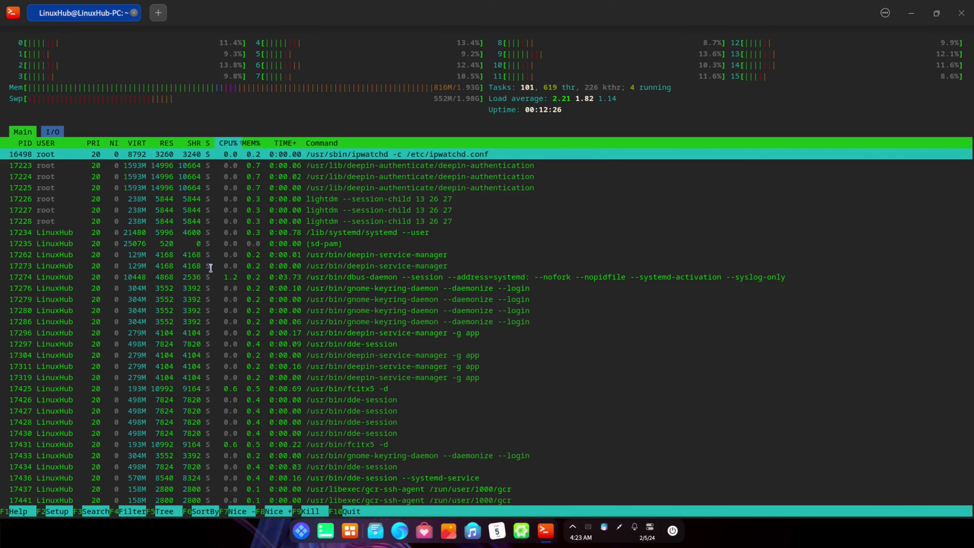
{"action": "left_click", "coordinate": [965, 12]}
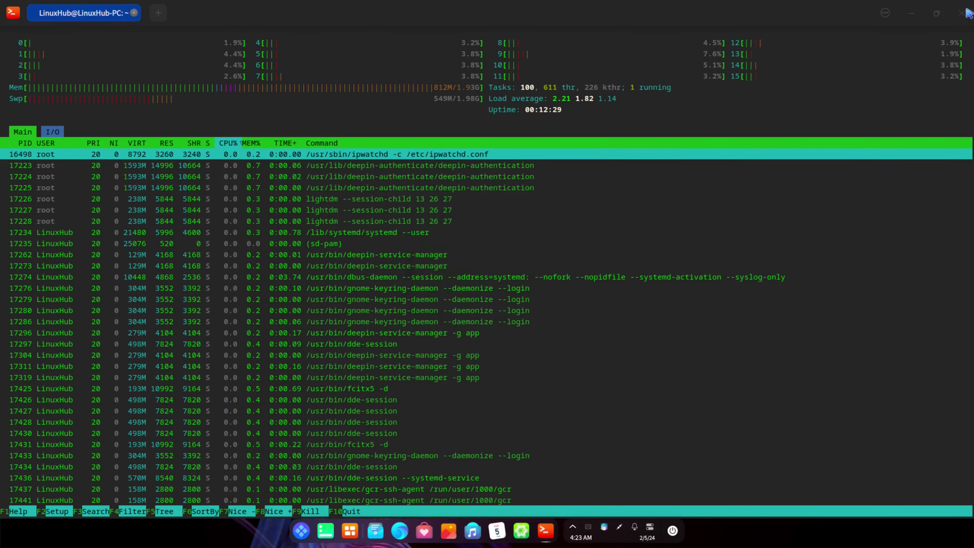
{"action": "left_click", "coordinate": [581, 292]}
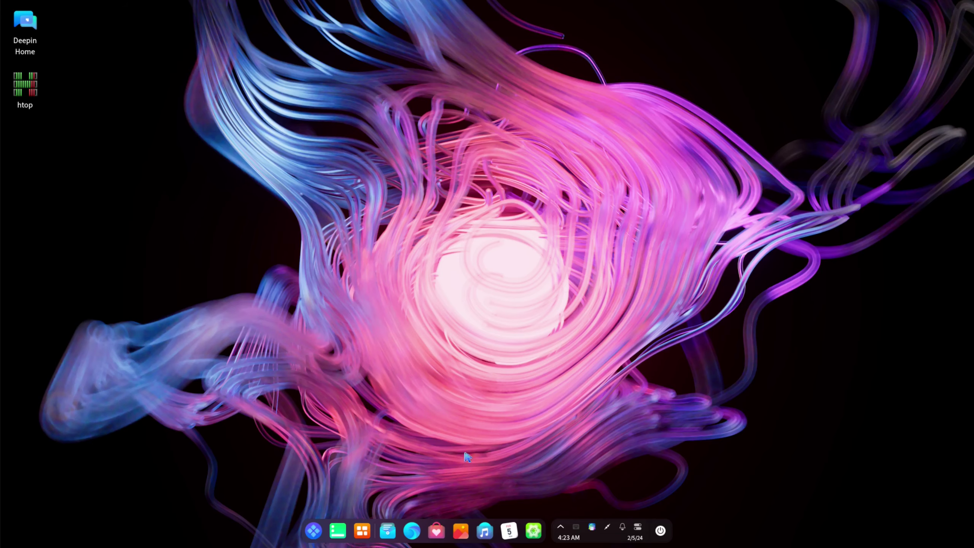
Open Control Center maximized, view its About box showing version 6.0.44, then close it
{"action": "left_click", "coordinate": [534, 531]}
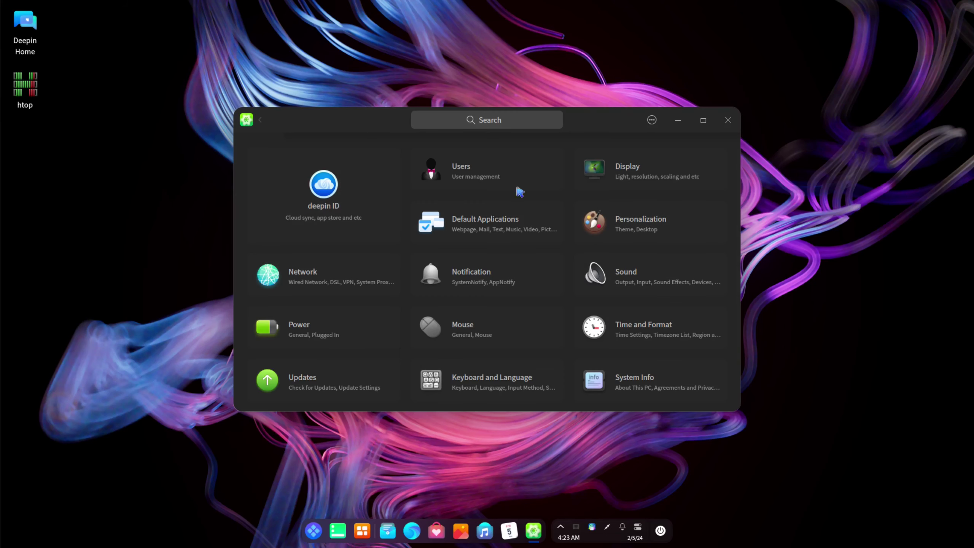
{"action": "double_click", "coordinate": [594, 120]}
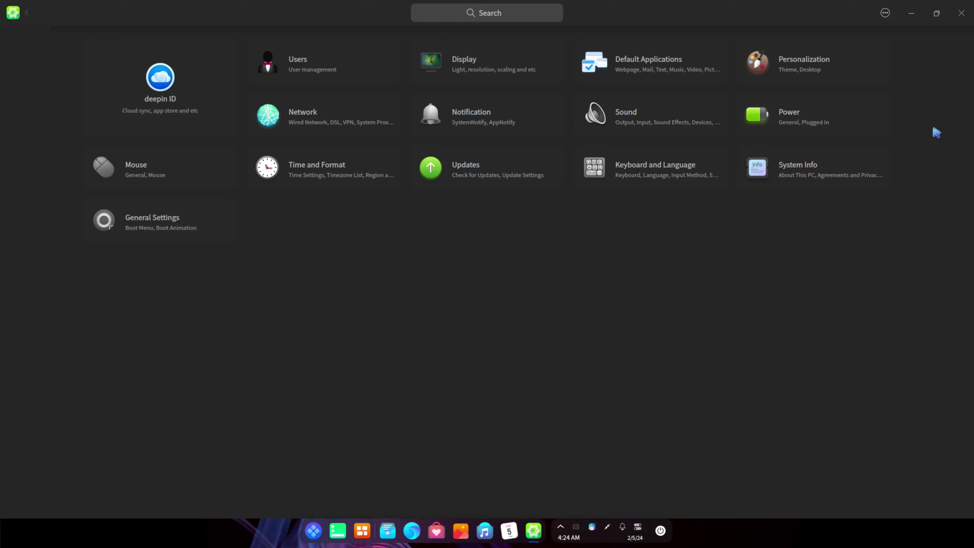
{"action": "left_click", "coordinate": [885, 13]}
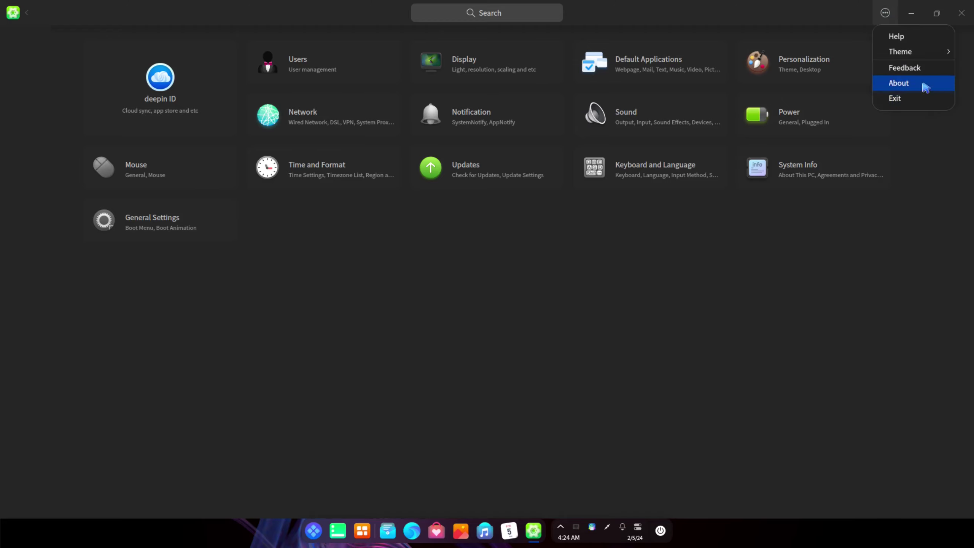
{"action": "left_click", "coordinate": [920, 83]}
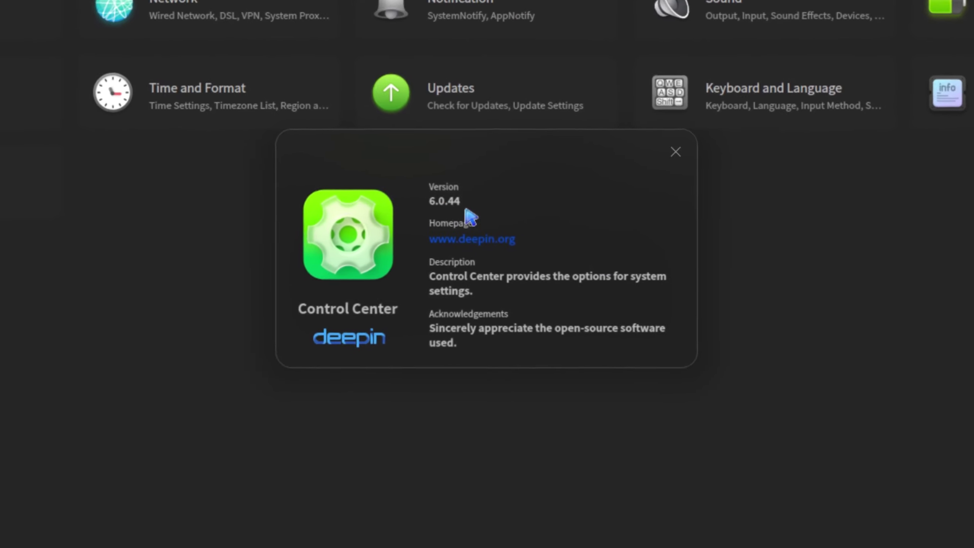
{"action": "left_click", "coordinate": [676, 152]}
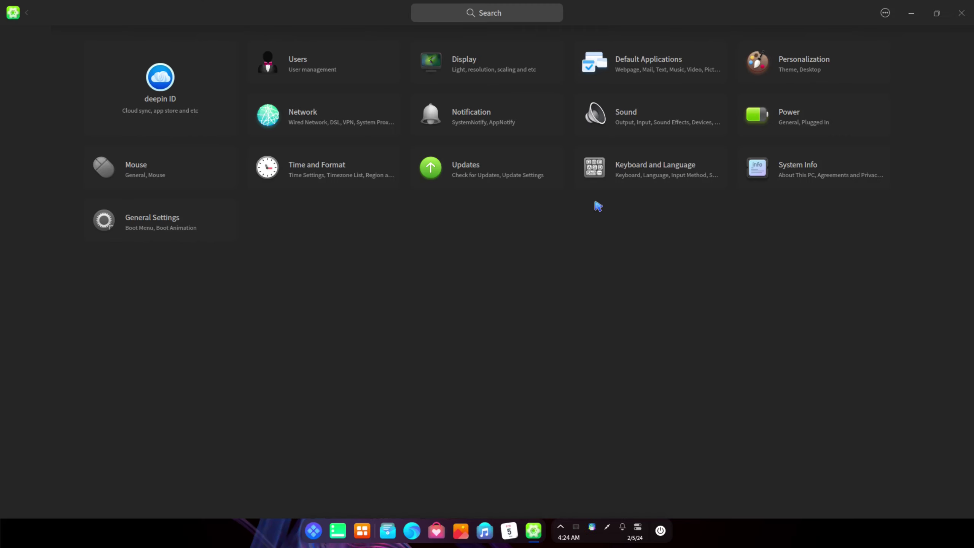
{"action": "left_click", "coordinate": [962, 14]}
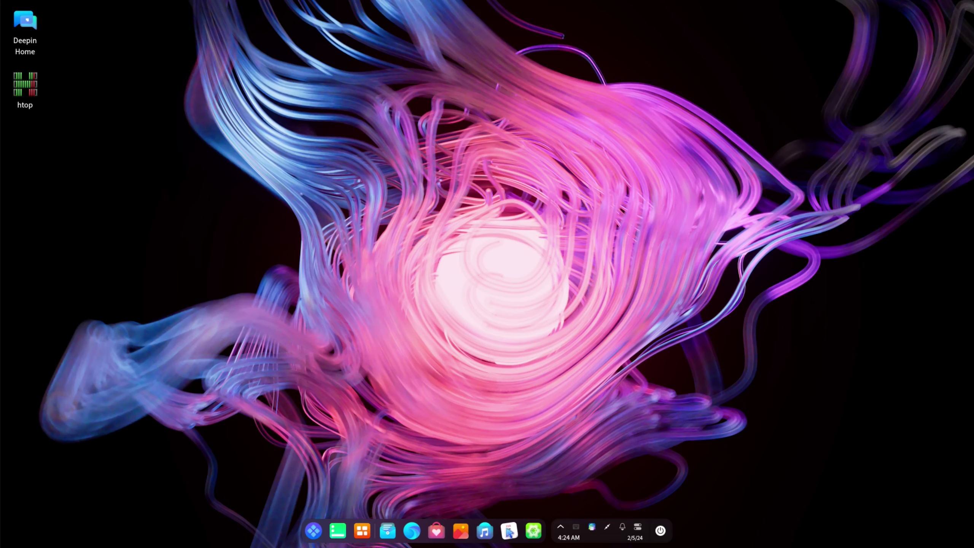
Open Calendar and start a new event on February 7, then cancel it
{"action": "left_click", "coordinate": [509, 532]}
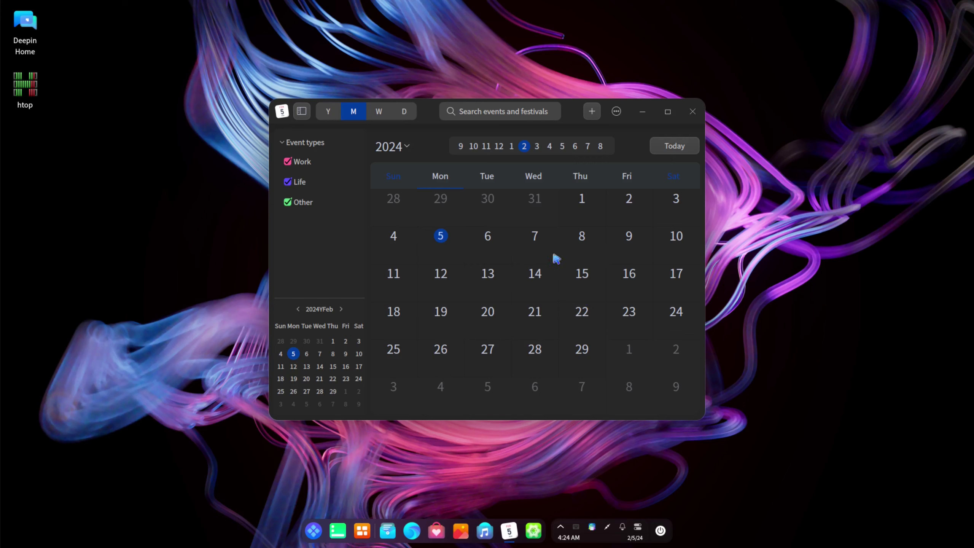
{"action": "right_click", "coordinate": [541, 249]}
{"action": "left_click", "coordinate": [564, 261]}
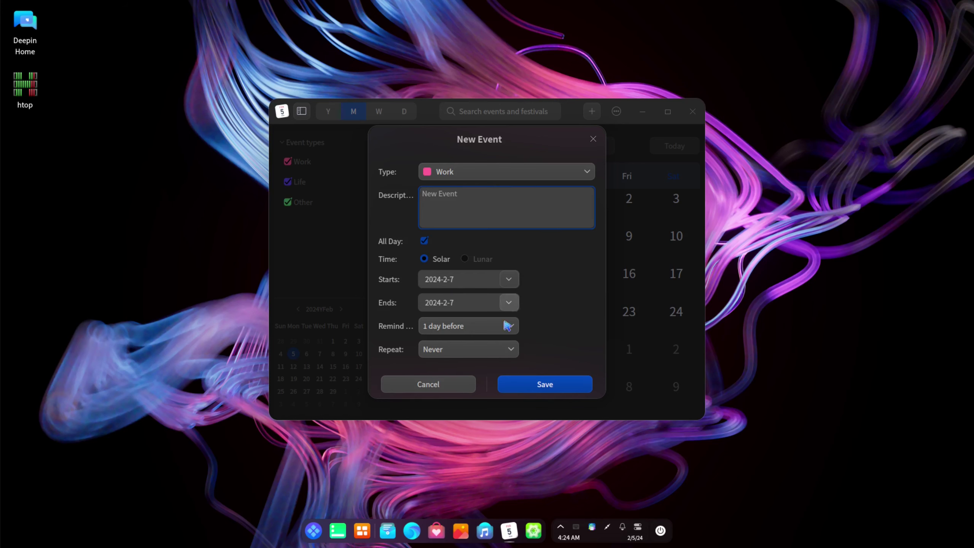
{"action": "left_click", "coordinate": [421, 385]}
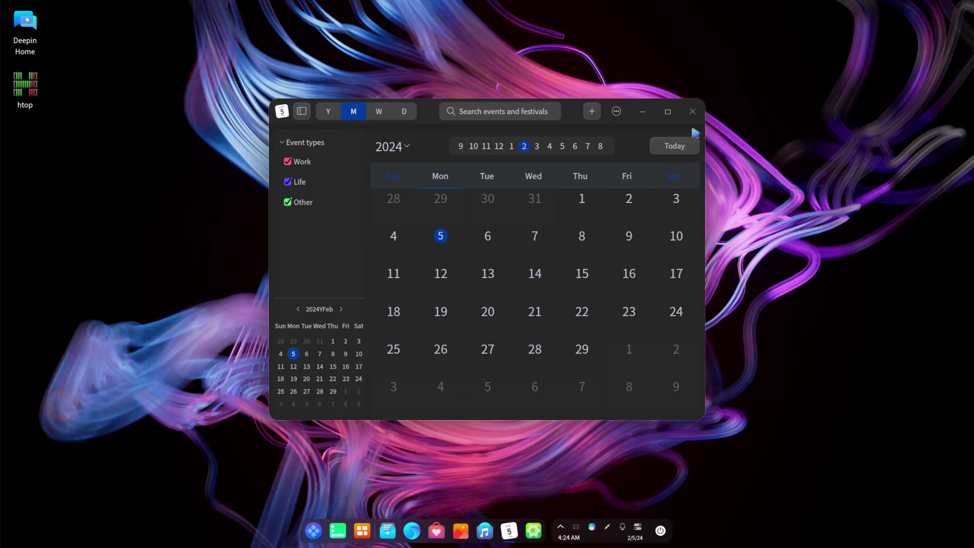
View the Calendar's About box showing version 5.12.0 and close it
{"action": "left_click", "coordinate": [616, 111]}
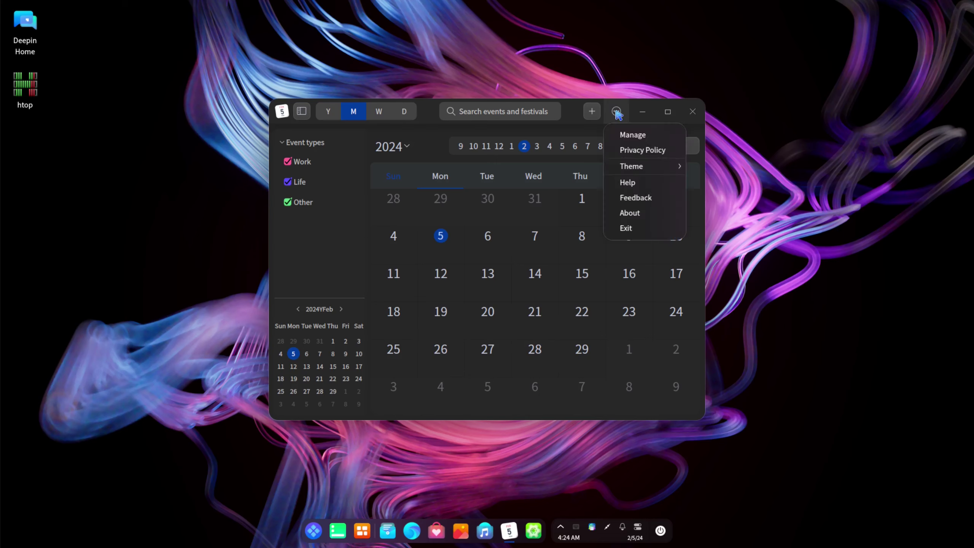
{"action": "left_click", "coordinate": [642, 214]}
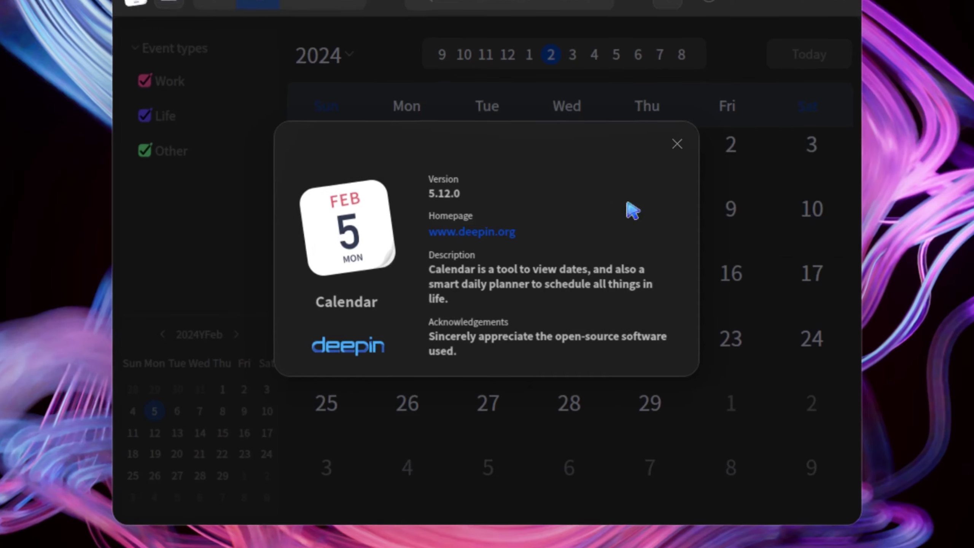
{"action": "left_click", "coordinate": [678, 143]}
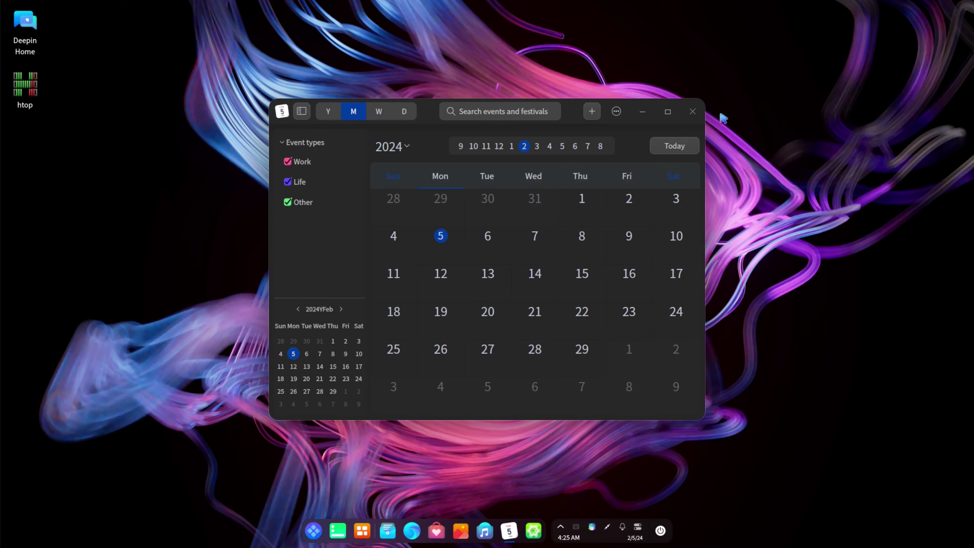
Close Calendar, open Music to view its About box, then exit Music instead of minimizing to tray
{"action": "left_click", "coordinate": [692, 111]}
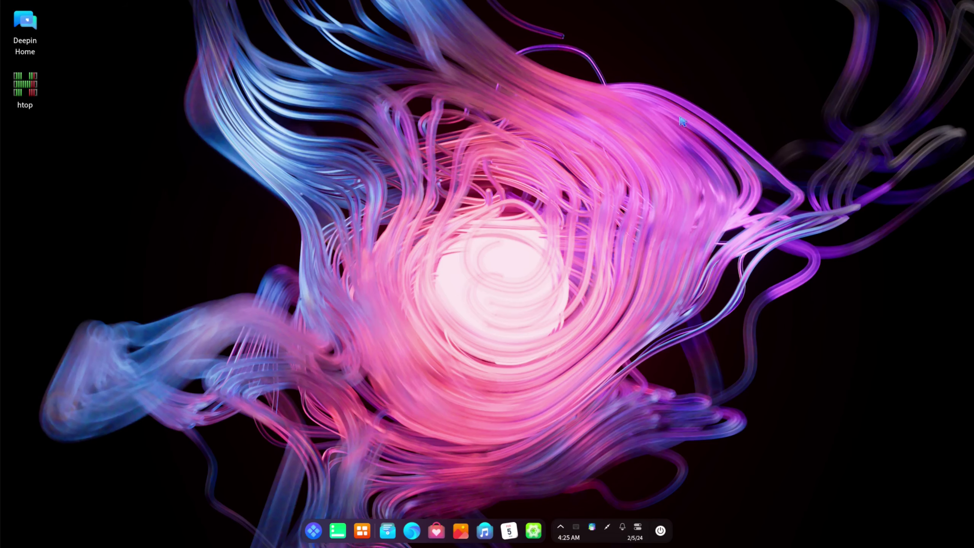
{"action": "left_click", "coordinate": [487, 533]}
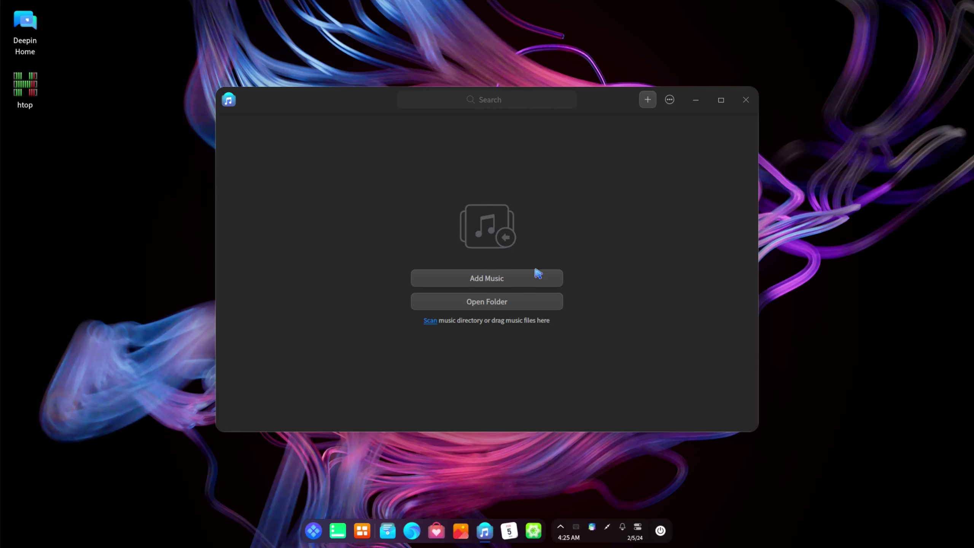
{"action": "left_click", "coordinate": [672, 99]}
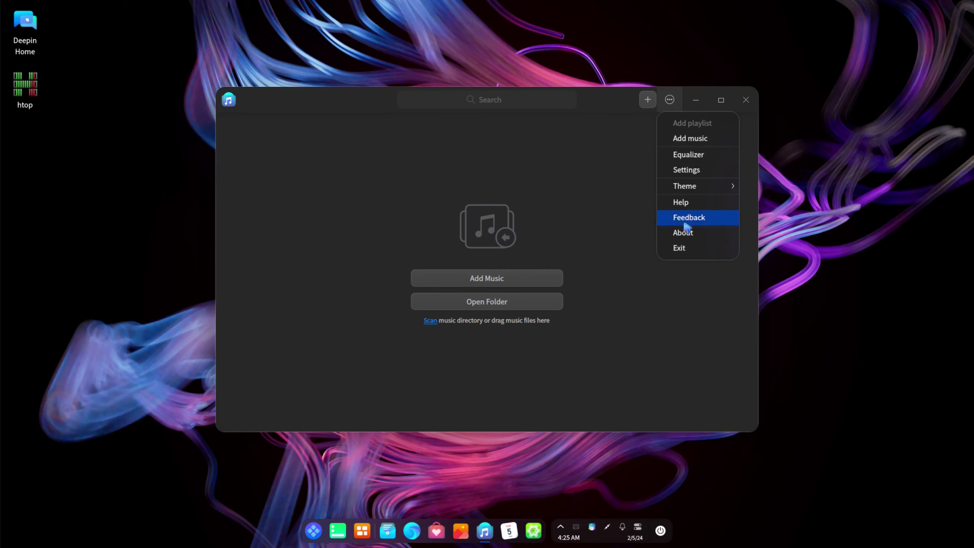
{"action": "left_click", "coordinate": [681, 236]}
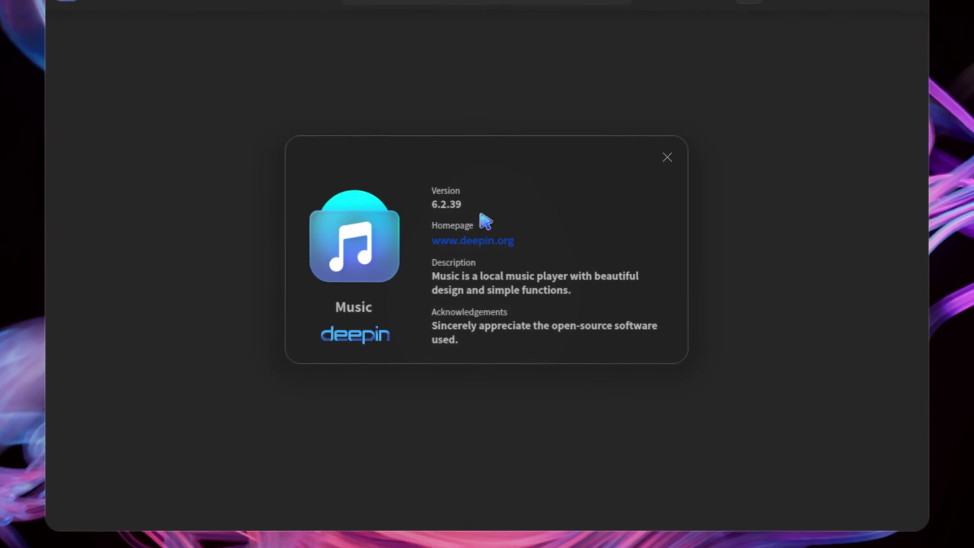
{"action": "left_click", "coordinate": [678, 150]}
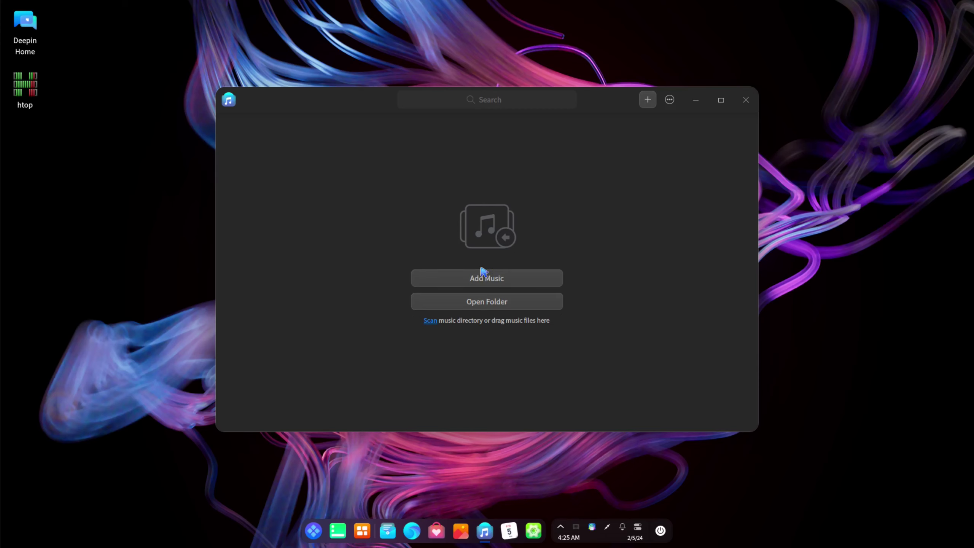
{"action": "left_click", "coordinate": [746, 99]}
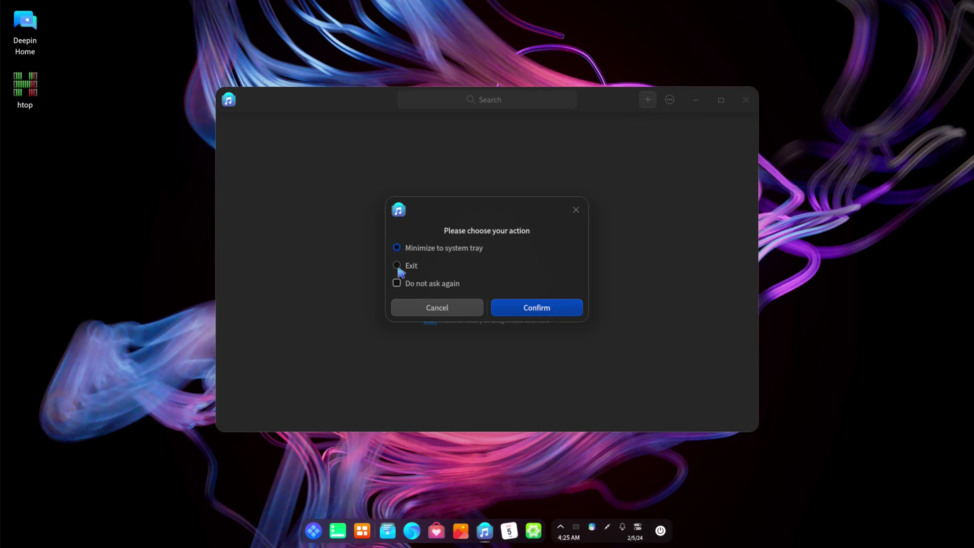
{"action": "left_click", "coordinate": [537, 313]}
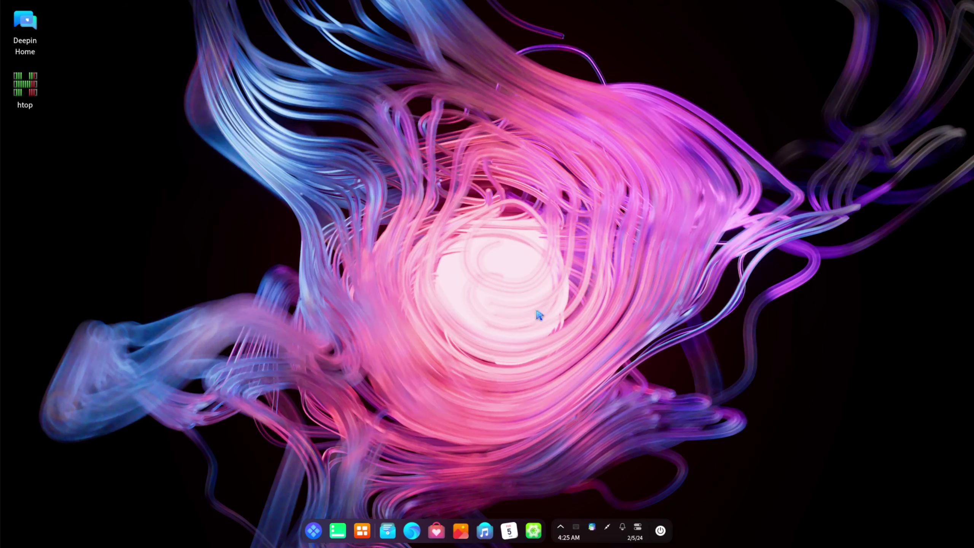
Open Album, view its About box showing version 5.10.21, then close Album
{"action": "left_click", "coordinate": [461, 531]}
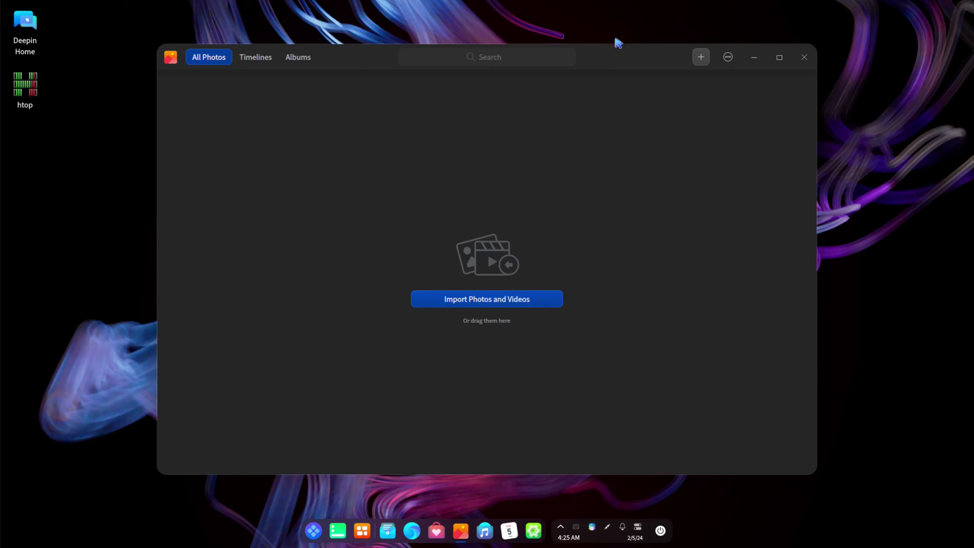
{"action": "left_click", "coordinate": [731, 57]}
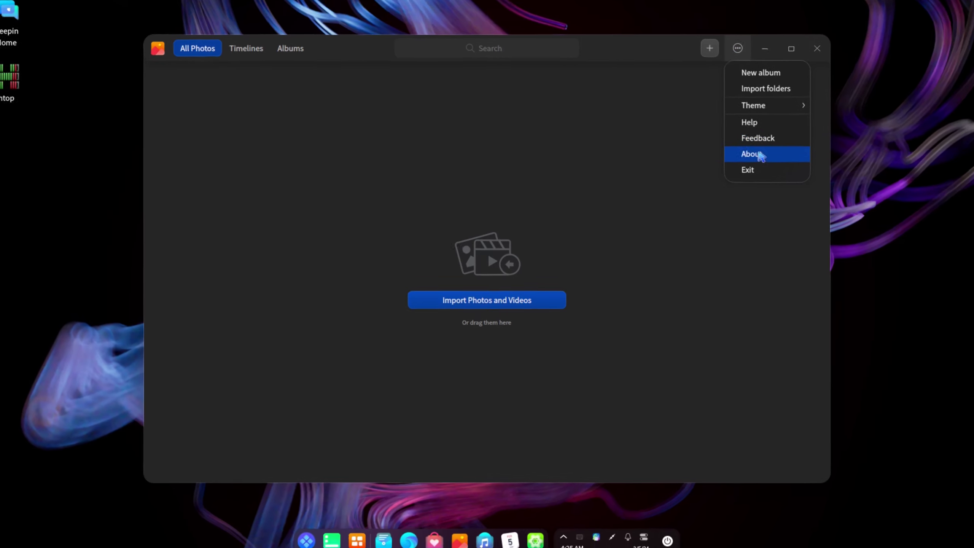
{"action": "left_click", "coordinate": [753, 153]}
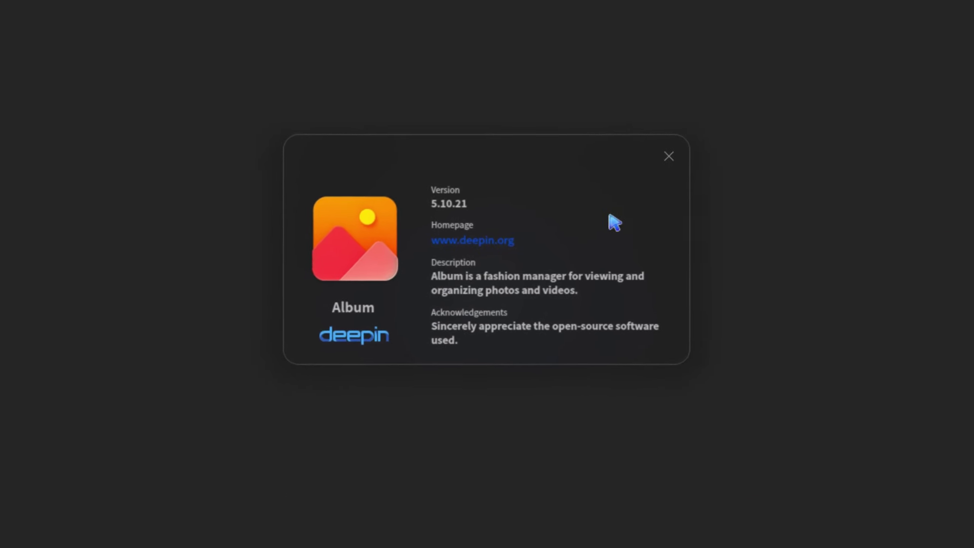
{"action": "left_click", "coordinate": [685, 133]}
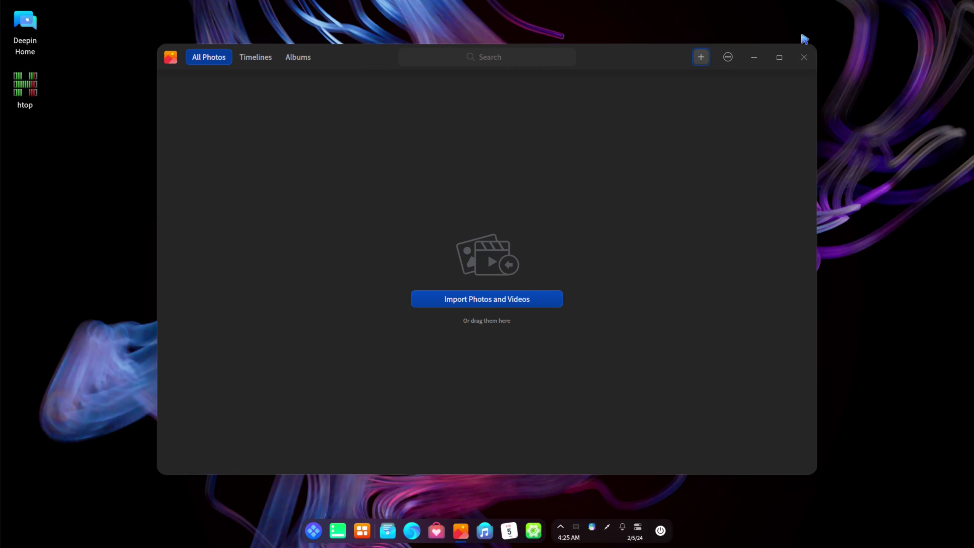
{"action": "left_click", "coordinate": [802, 56]}
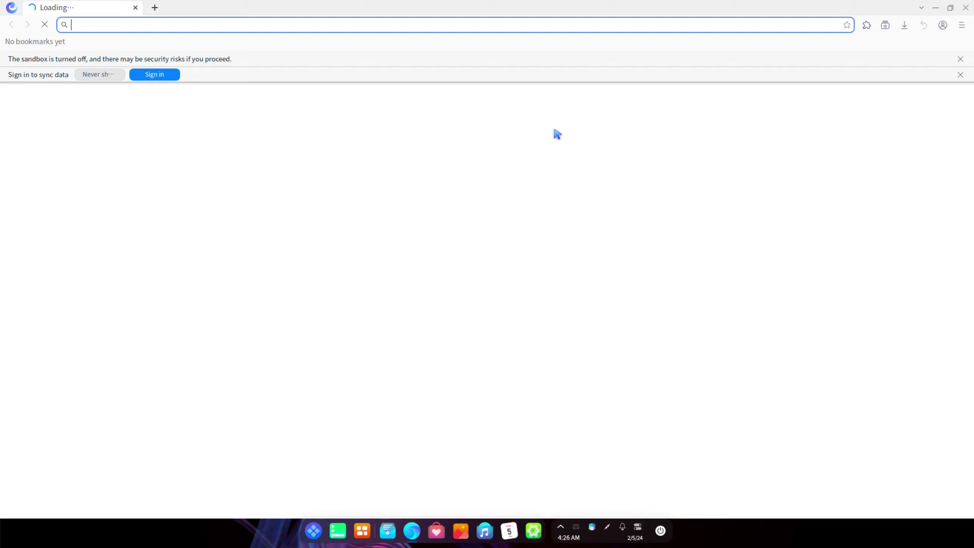
Show the About Browser page (version 6.3.8, Chromium 93.0.4577.63), then close the browser
{"action": "left_click", "coordinate": [963, 25]}
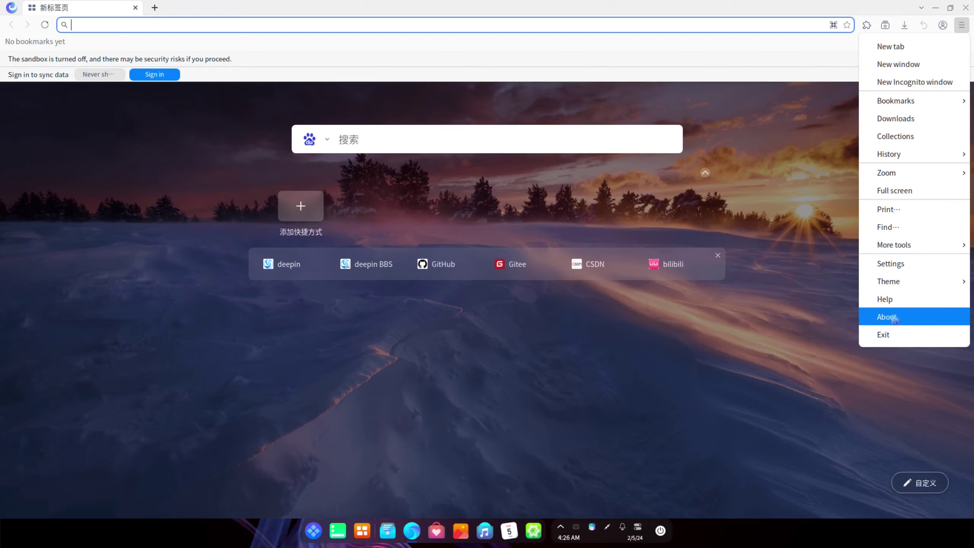
{"action": "left_click", "coordinate": [894, 317]}
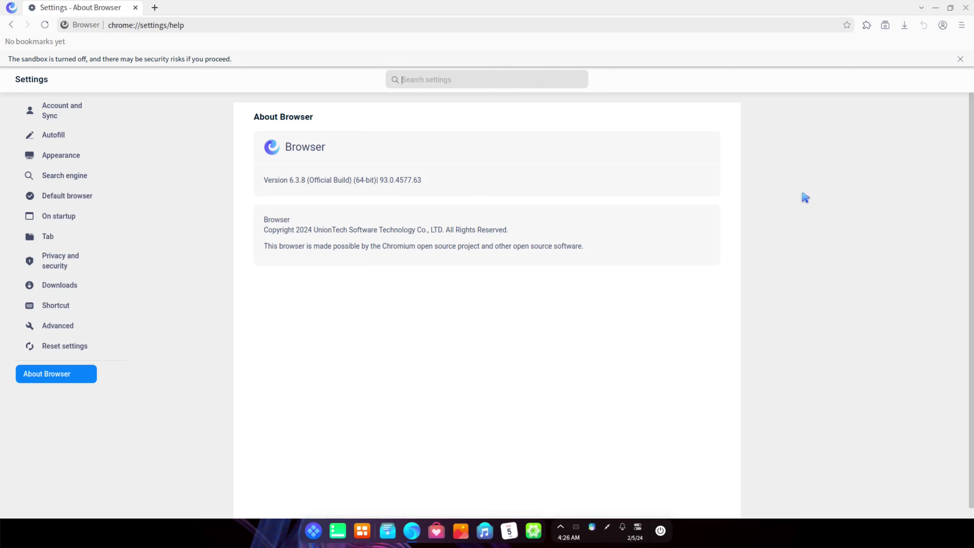
{"action": "left_click", "coordinate": [967, 8]}
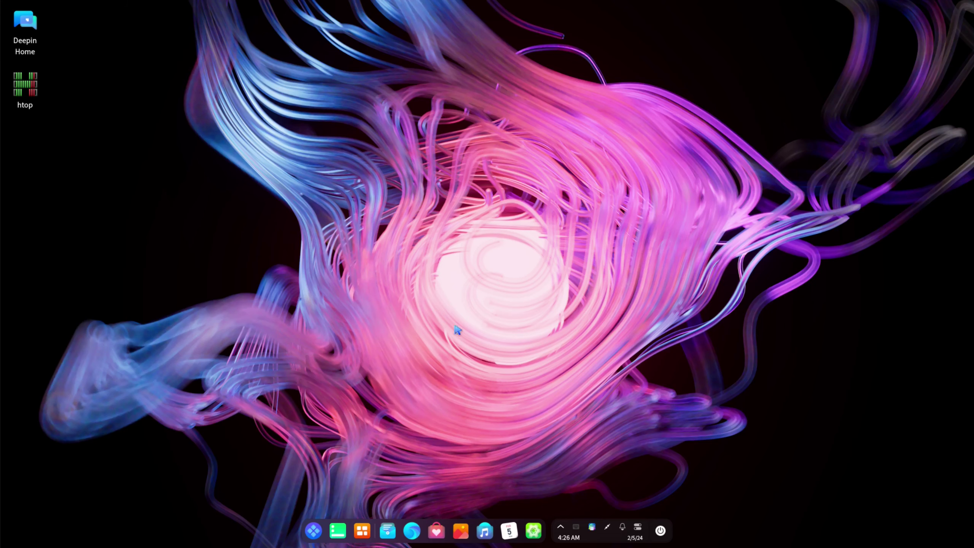
Open File Manager, view its About box showing version 6.0.40, then close the window
{"action": "left_click", "coordinate": [389, 533]}
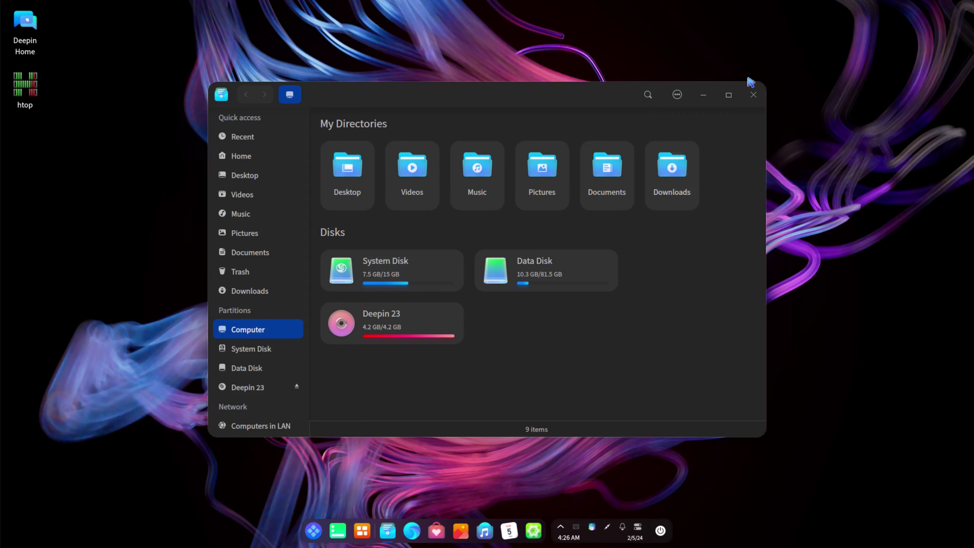
{"action": "left_click", "coordinate": [678, 96]}
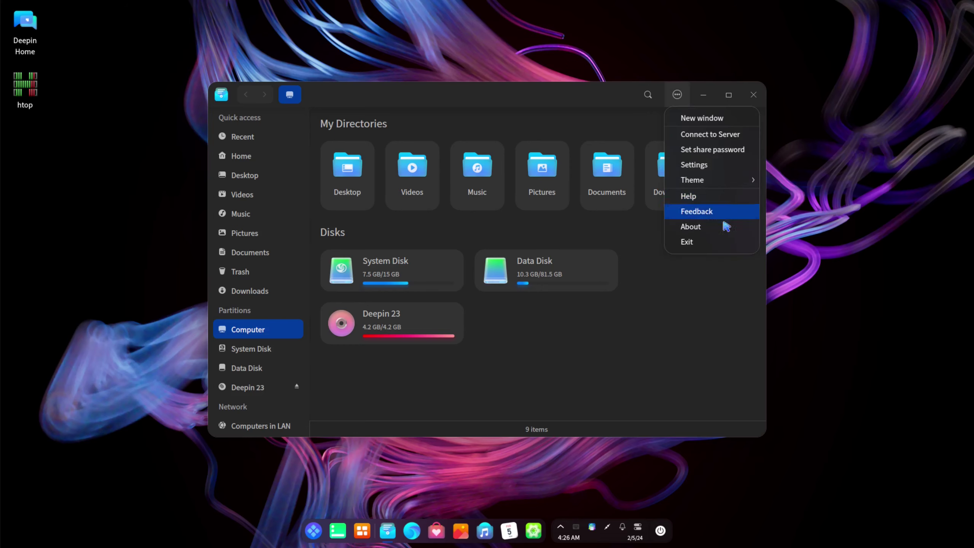
{"action": "left_click", "coordinate": [712, 229]}
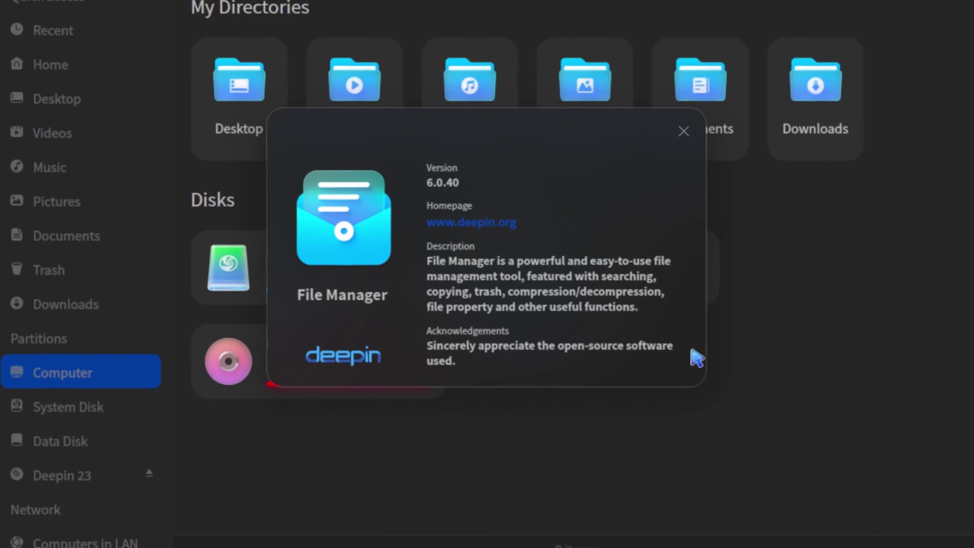
{"action": "left_click", "coordinate": [684, 131]}
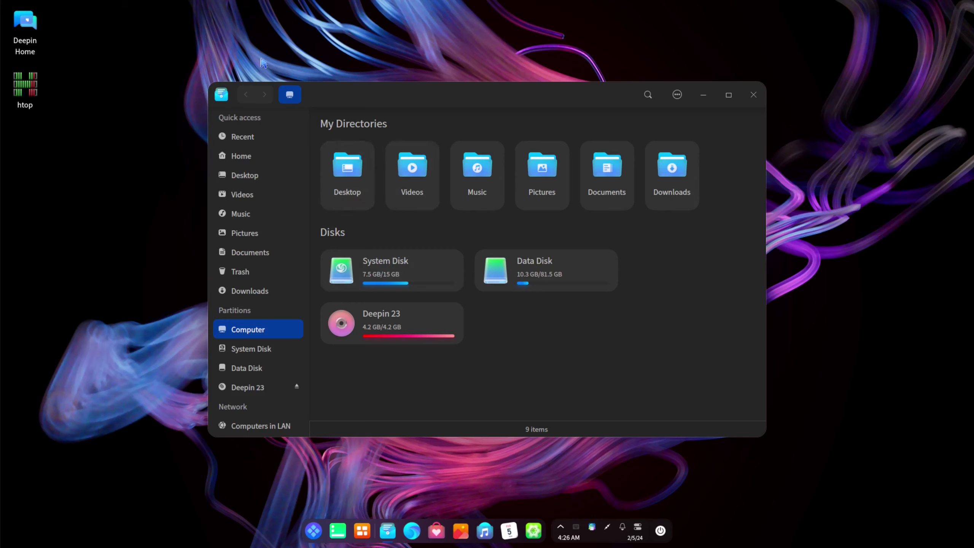
{"action": "left_click", "coordinate": [753, 96]}
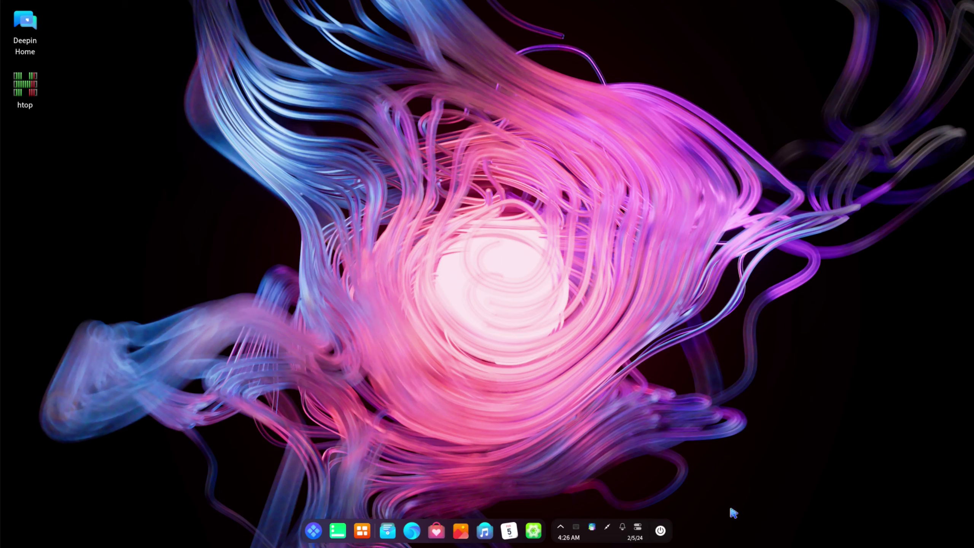
{"action": "left_click", "coordinate": [661, 533]}
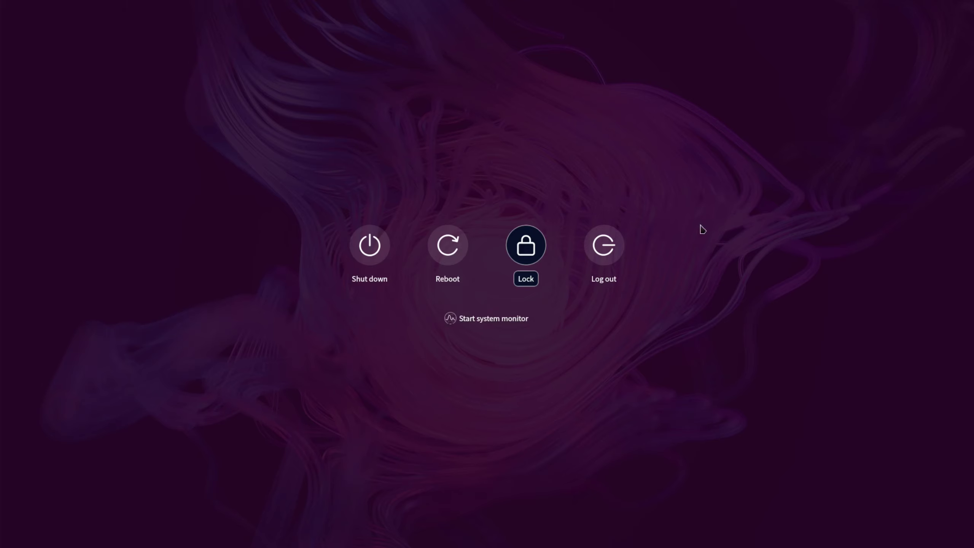
{"action": "left_click", "coordinate": [465, 81]}
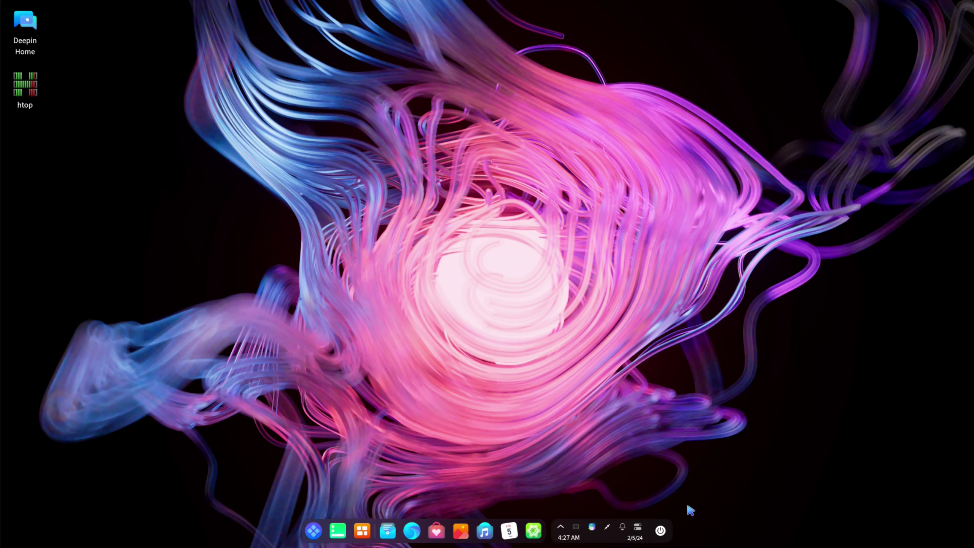
{"action": "left_click", "coordinate": [638, 529]}
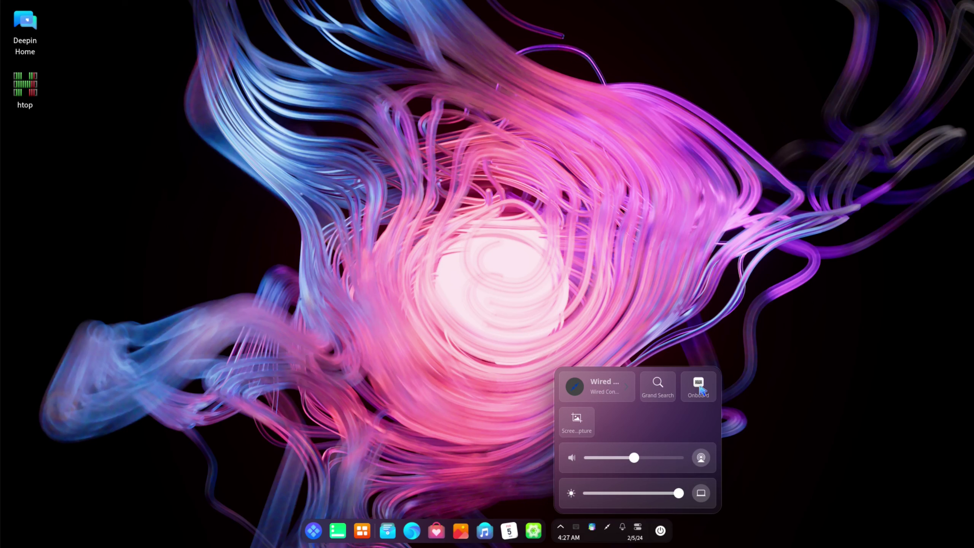
{"action": "left_click", "coordinate": [642, 536]}
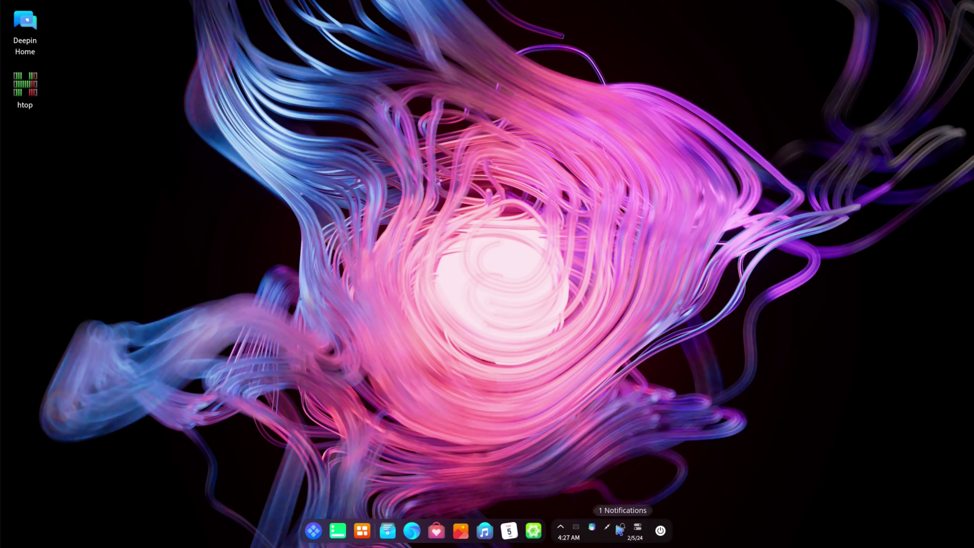
{"action": "left_click", "coordinate": [610, 529]}
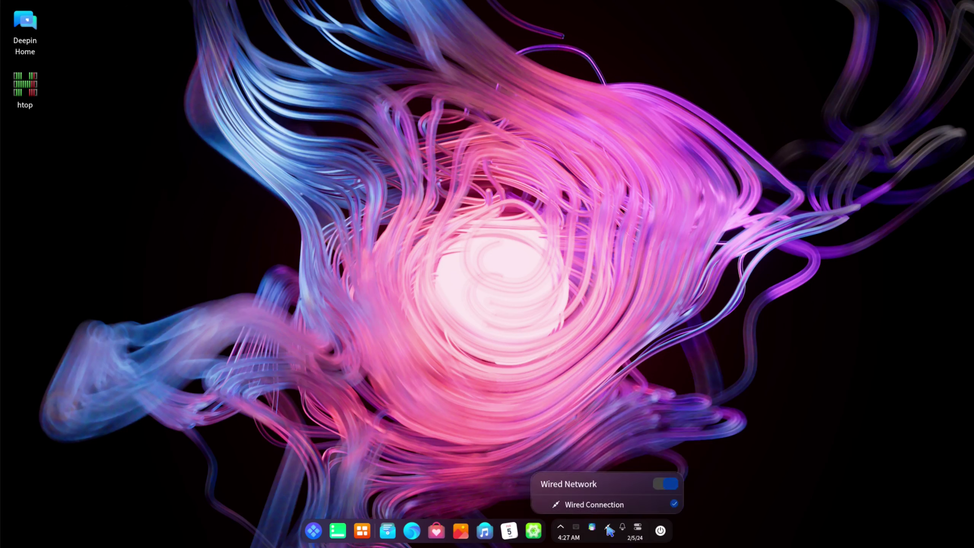
{"action": "left_click", "coordinate": [611, 530]}
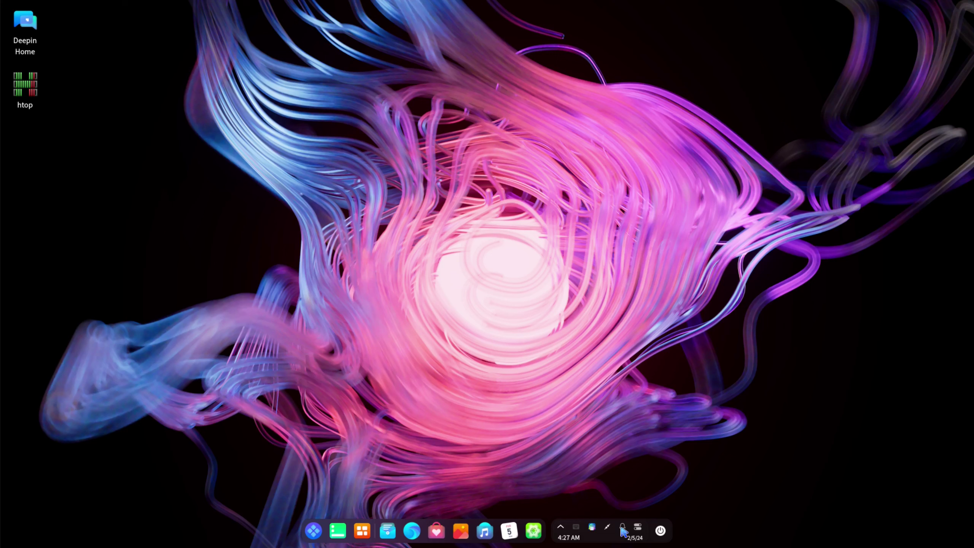
{"action": "left_click", "coordinate": [623, 529]}
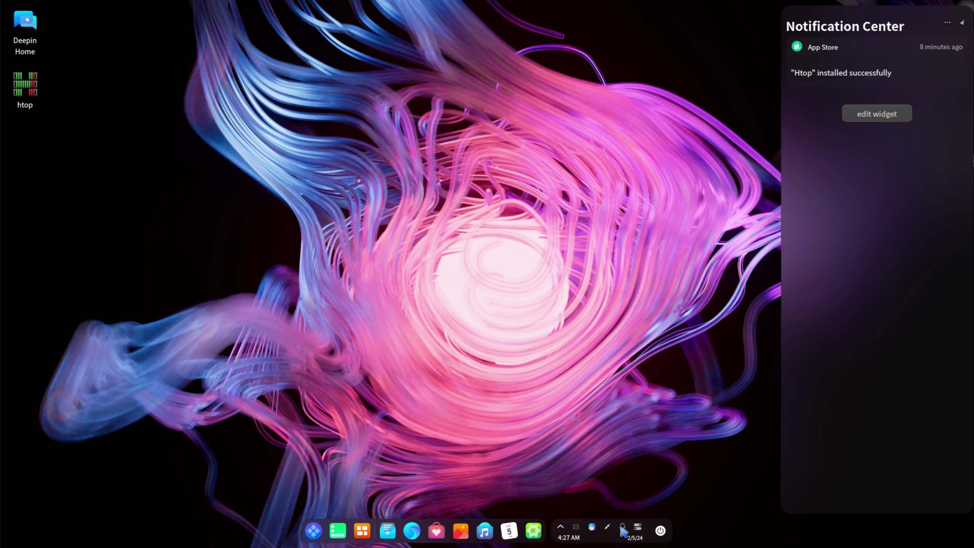
{"action": "left_click", "coordinate": [708, 392]}
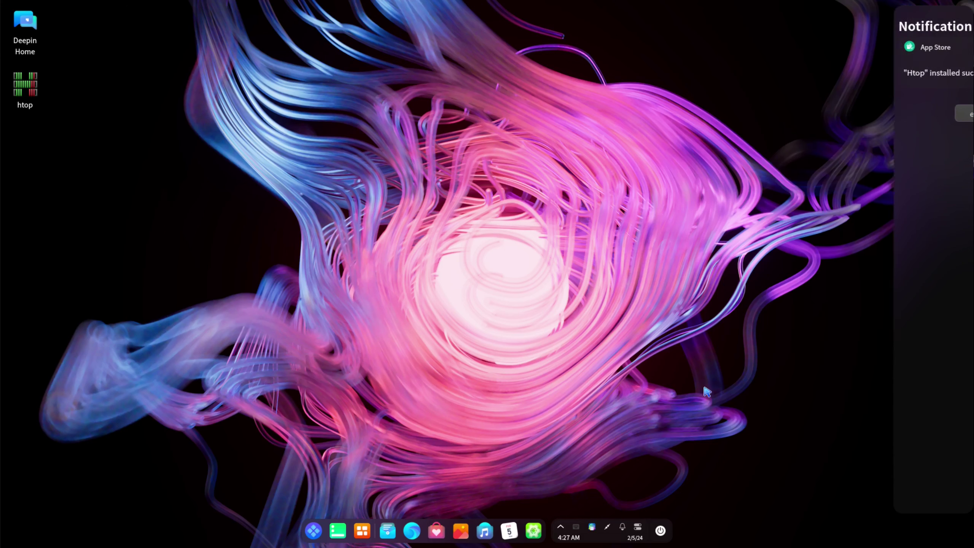
{"action": "left_click", "coordinate": [593, 529]}
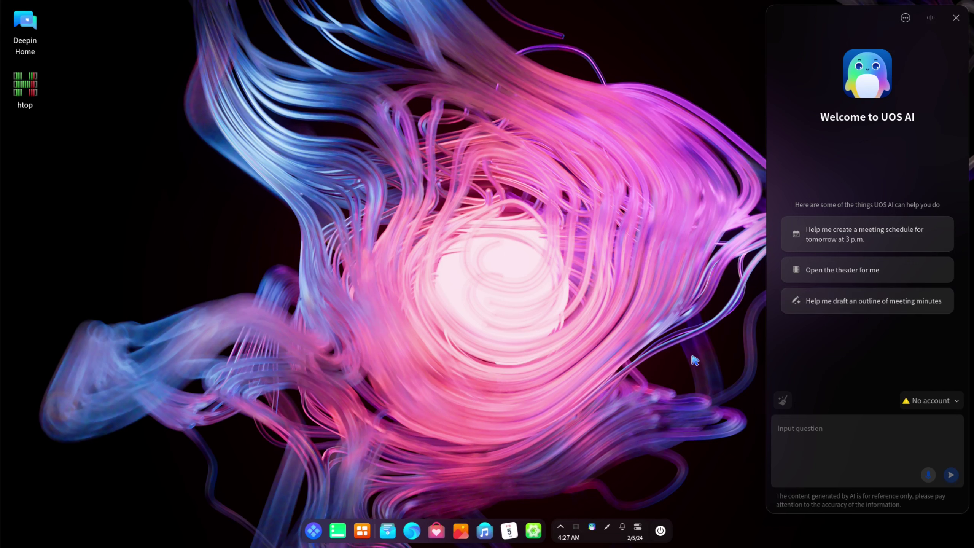
{"action": "left_click", "coordinate": [956, 17]}
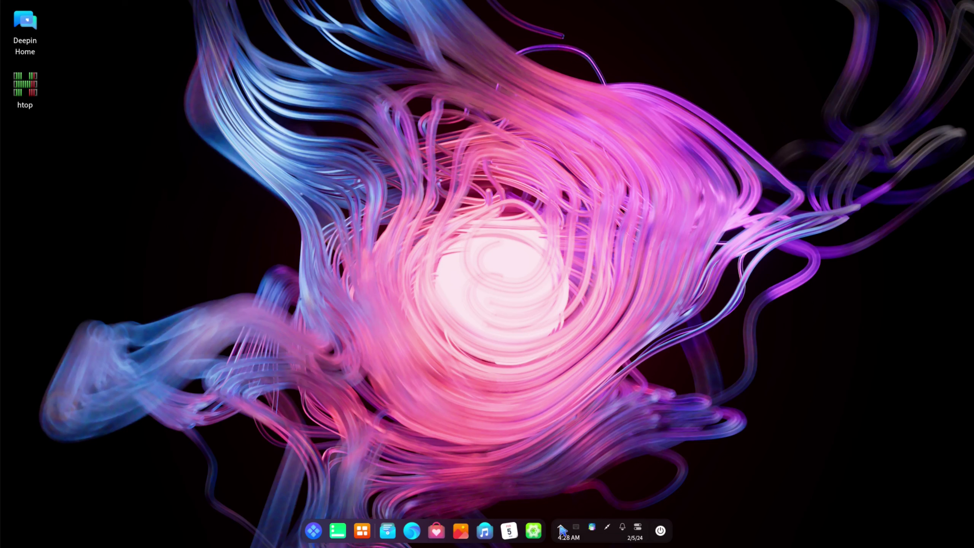
{"action": "left_click", "coordinate": [561, 530]}
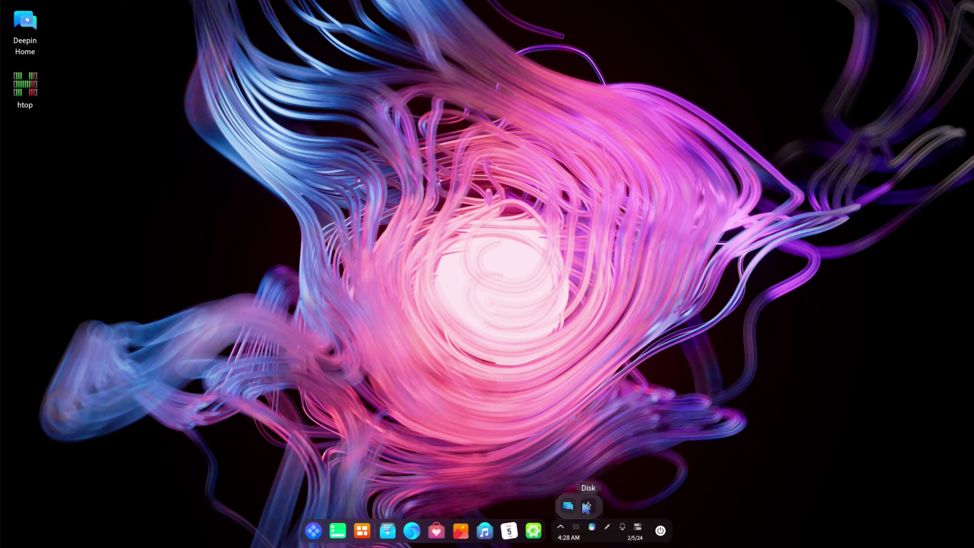
{"action": "left_click", "coordinate": [425, 341]}
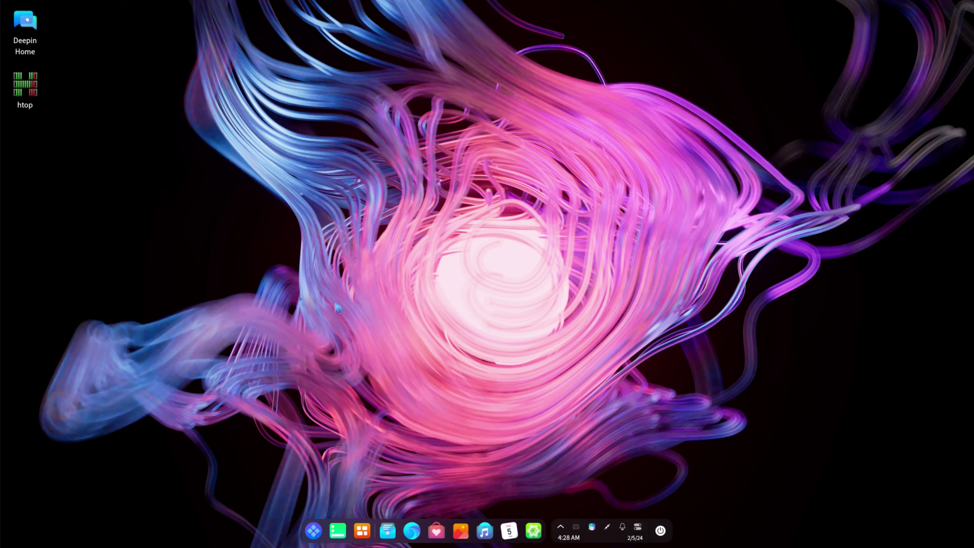